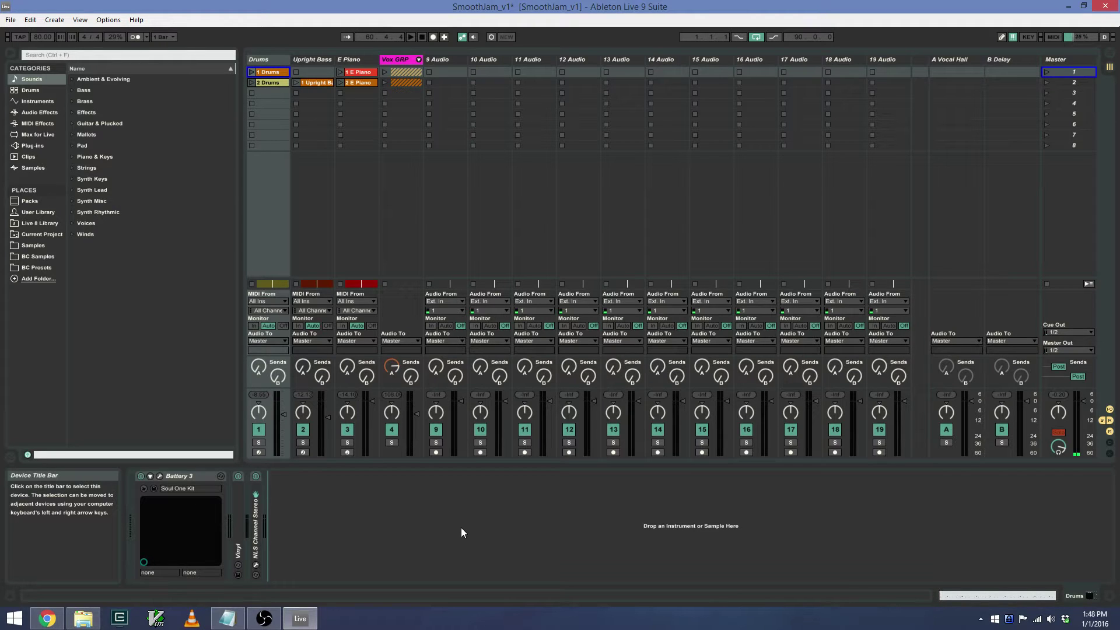
Switch from the SmoothJam_v1 session to the Chrome tab showing the Akai MPD32 controller image
click(47, 618)
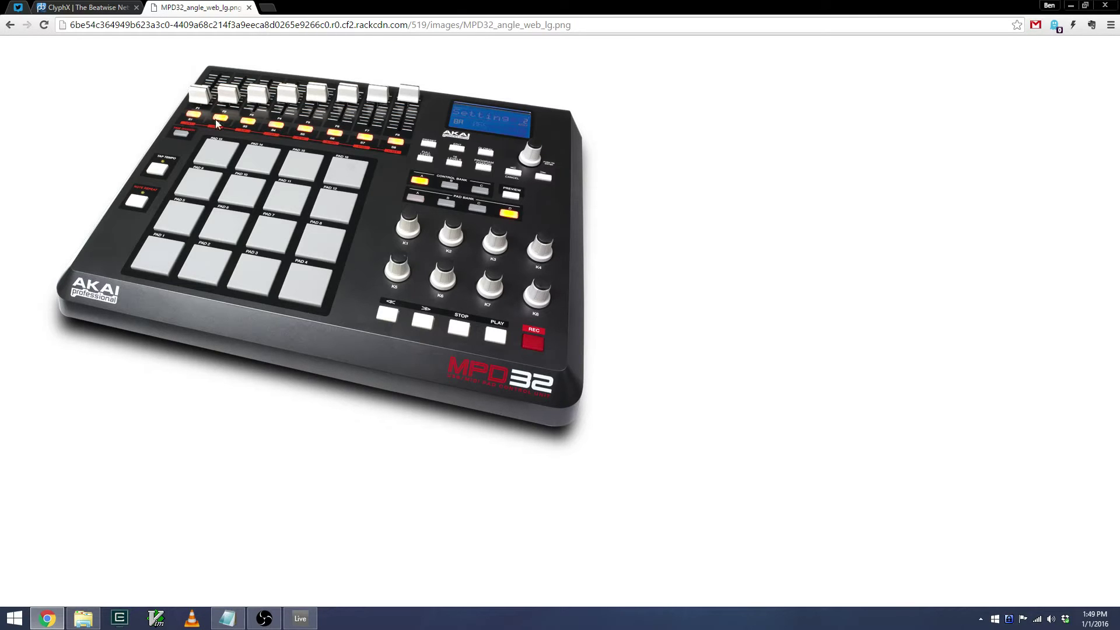
click(296, 622)
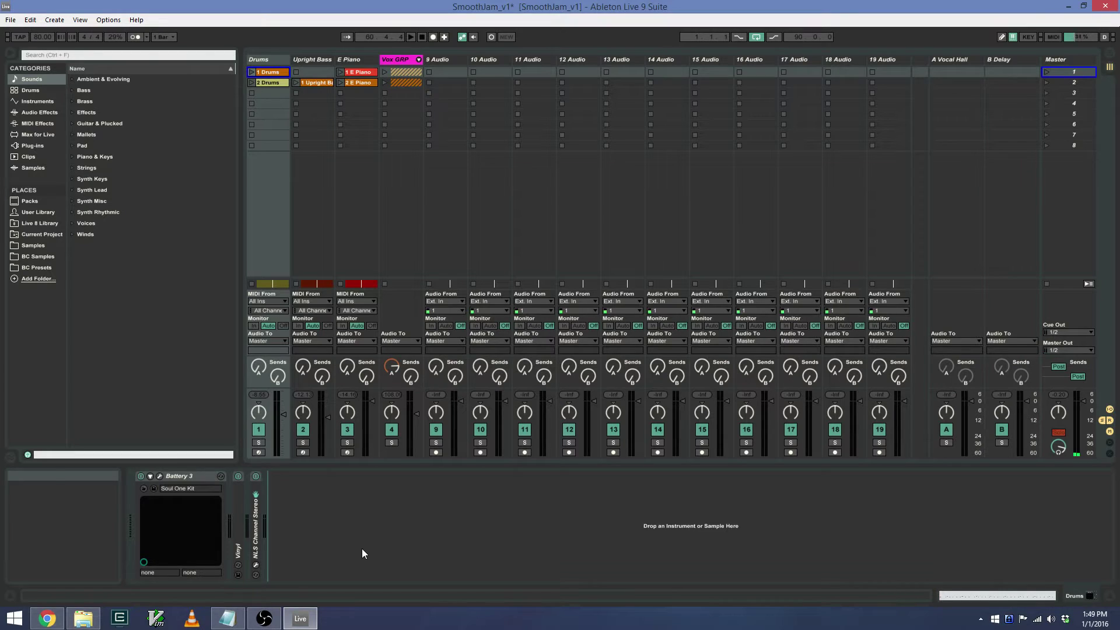
key(Right)
key(Right)
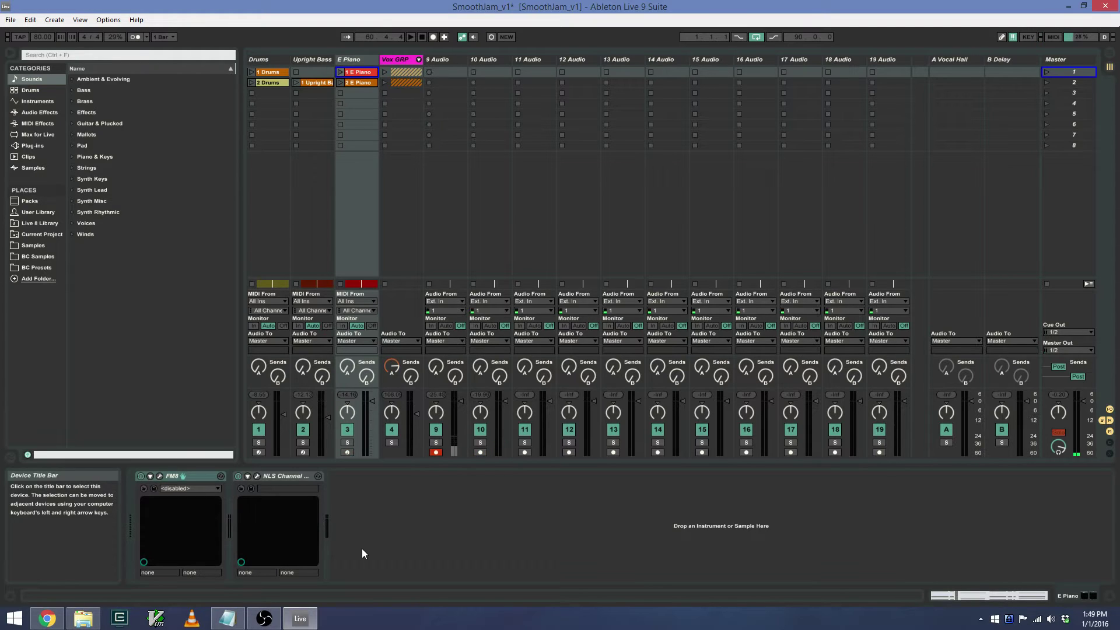
key(Left)
key(Left)
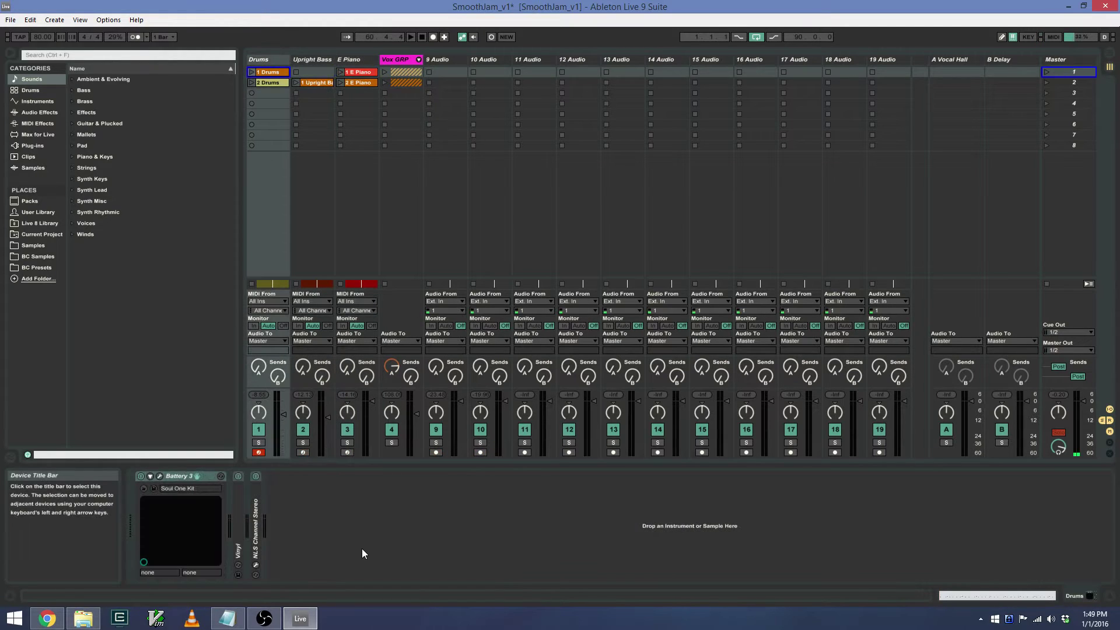
click(47, 618)
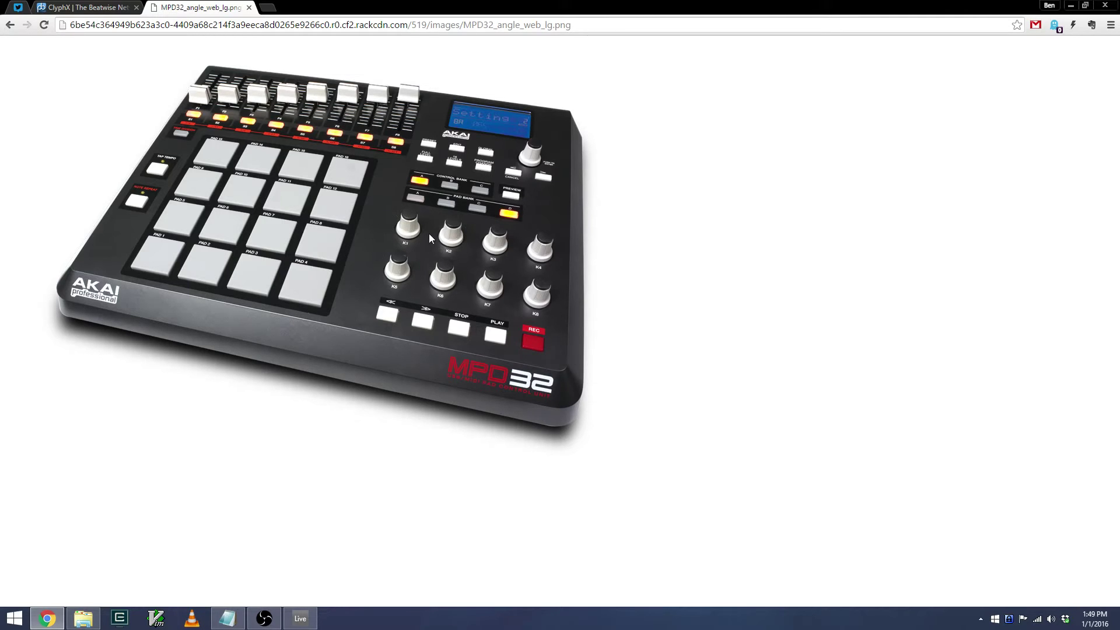
Open the 'ClyphX | The Beatwise Network' forum board in Chrome
click(110, 7)
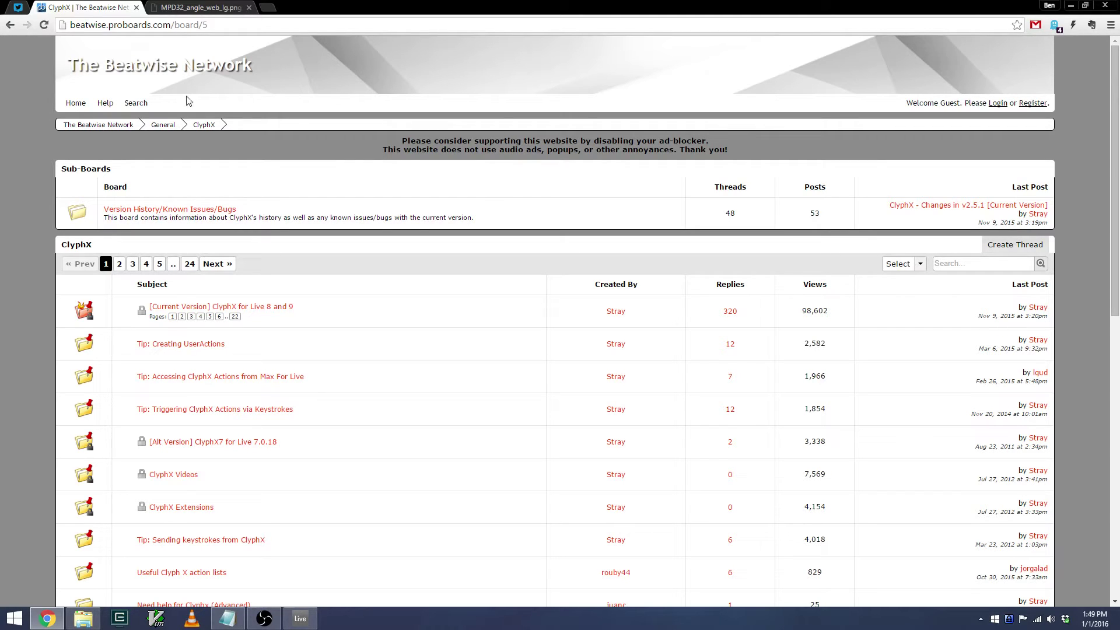
Bring up the ClyphX folder in MIDI Remote Scripts, check its full path, and select UserSettings
click(84, 618)
click(645, 44)
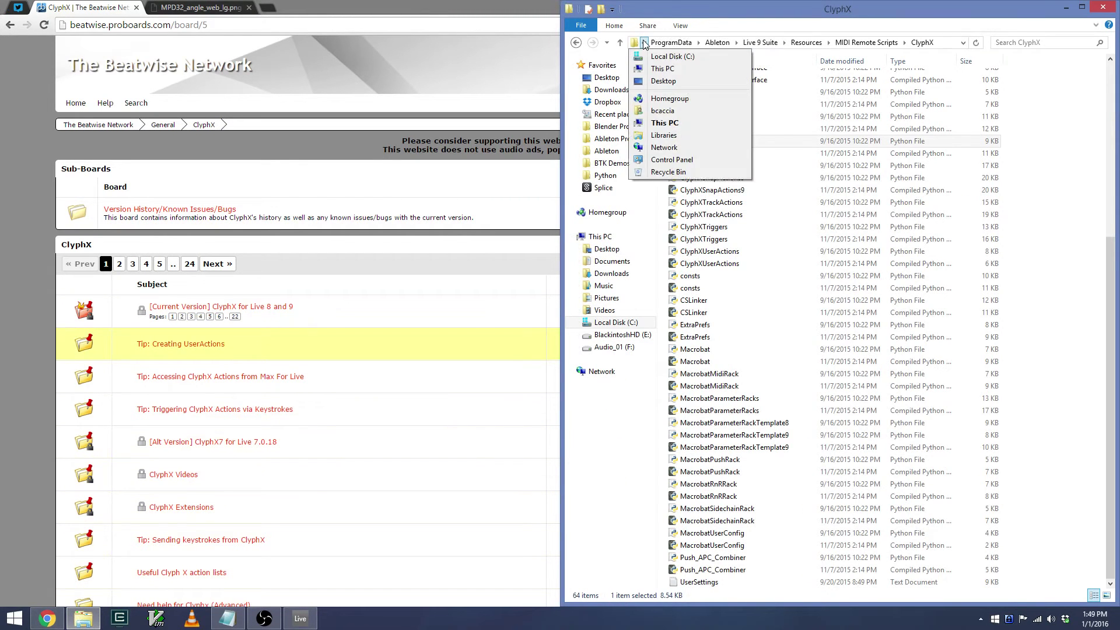
click(633, 46)
click(633, 47)
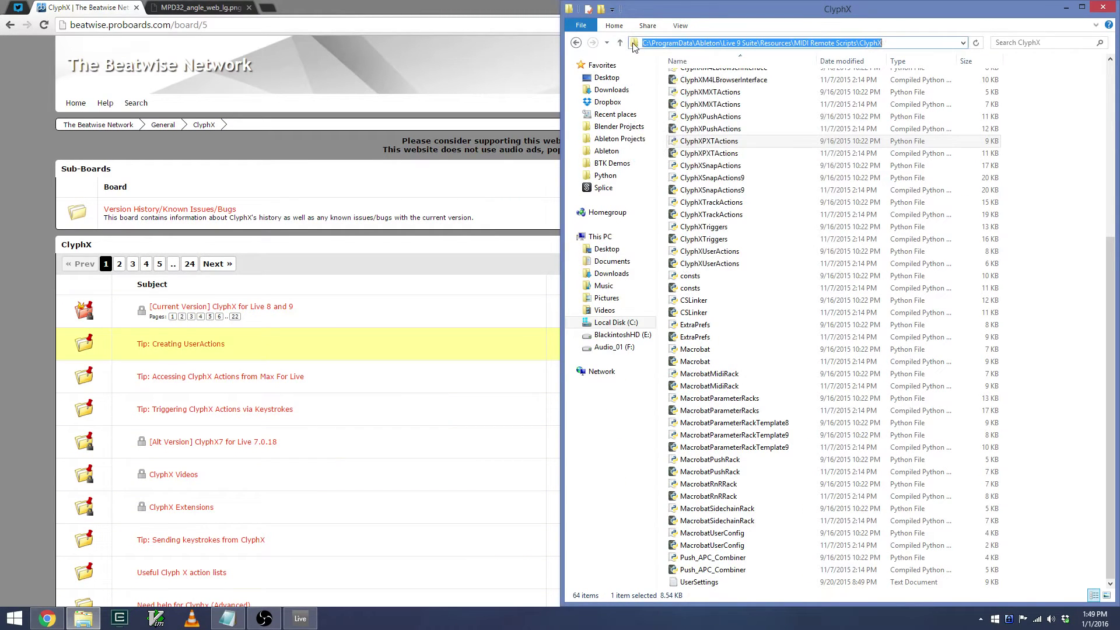
click(786, 144)
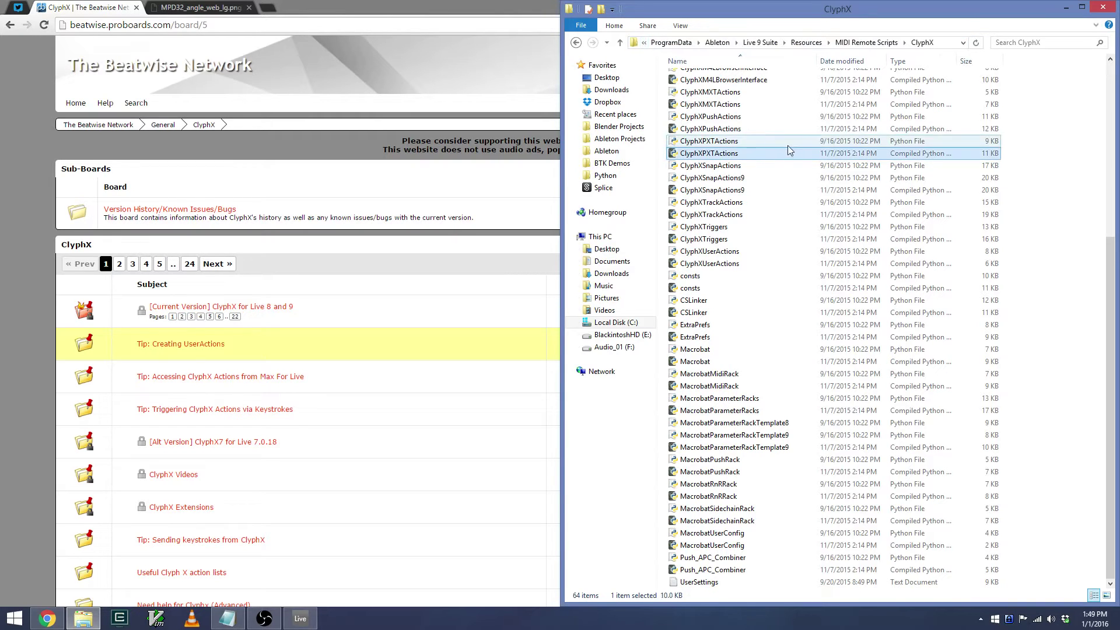
click(782, 232)
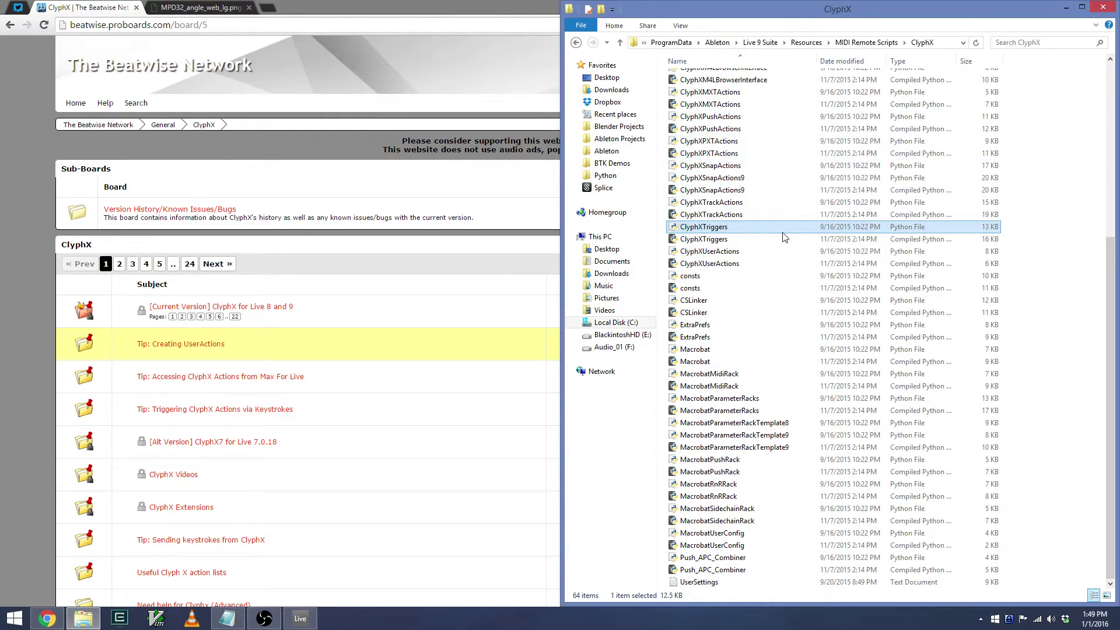
click(699, 583)
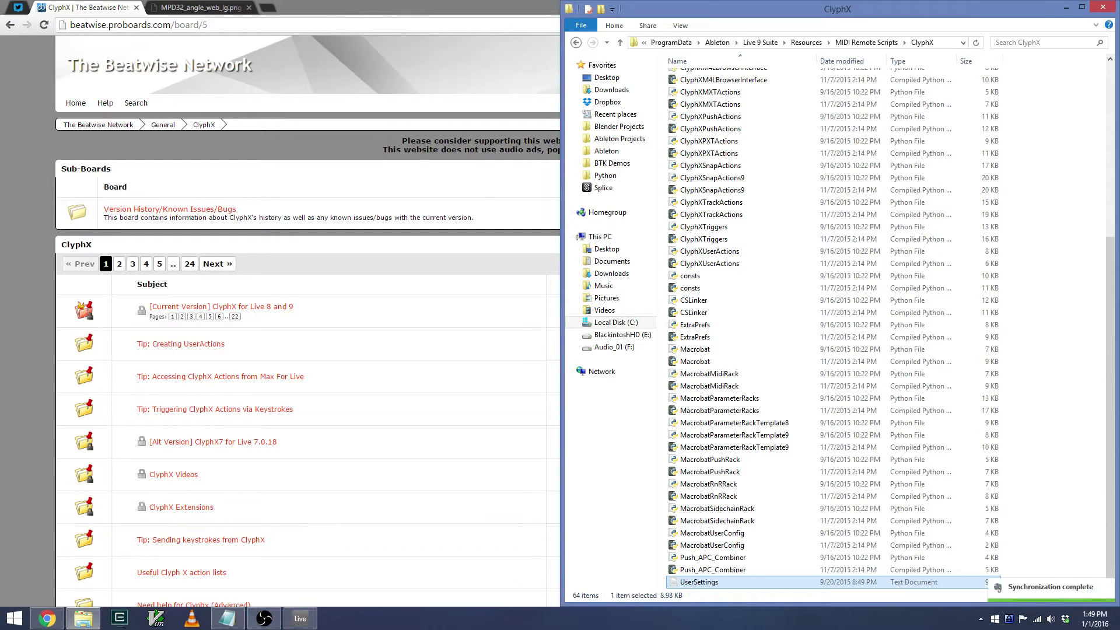
Review the [USER CONTROLS] header in UserSettings in Notepad, then return to the MPD32 image
click(236, 623)
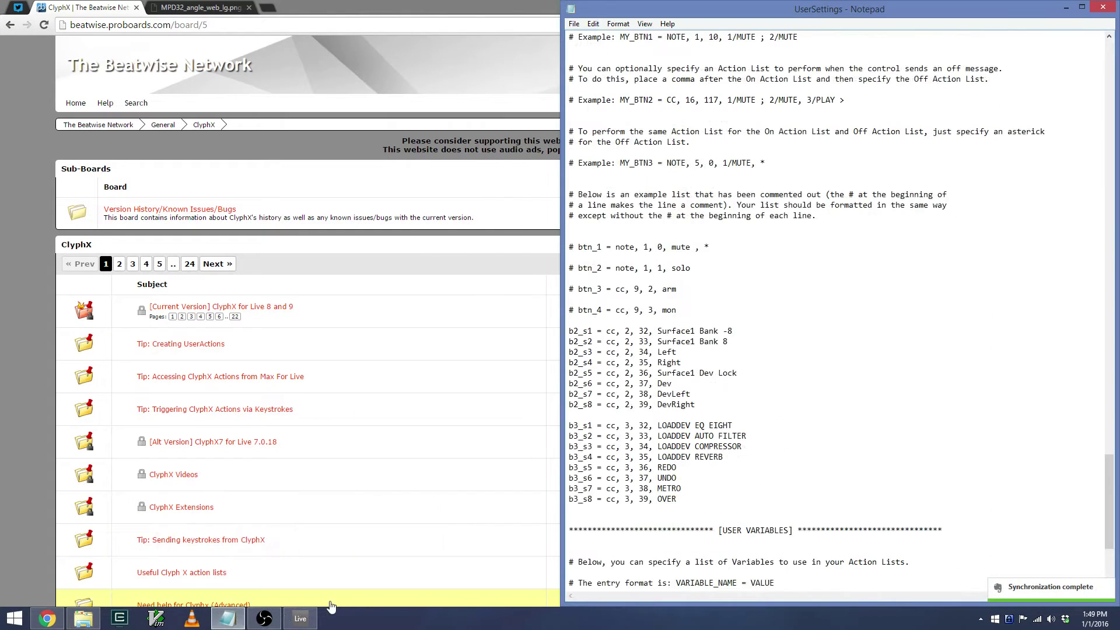
scroll(771, 391, up, 5)
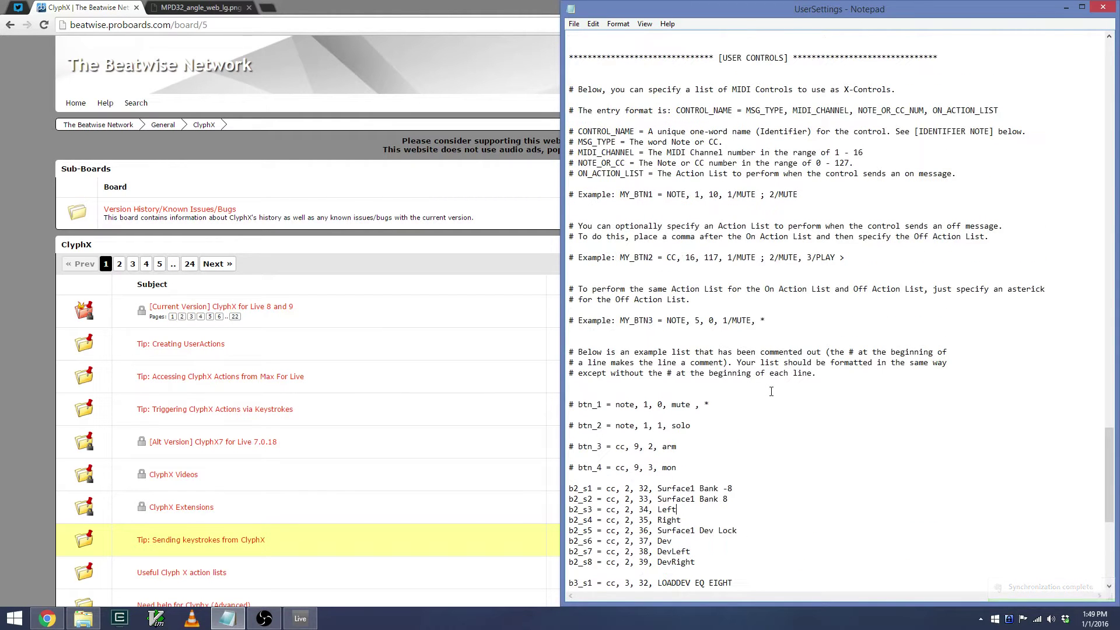
click(886, 288)
drag(570, 56, 967, 63)
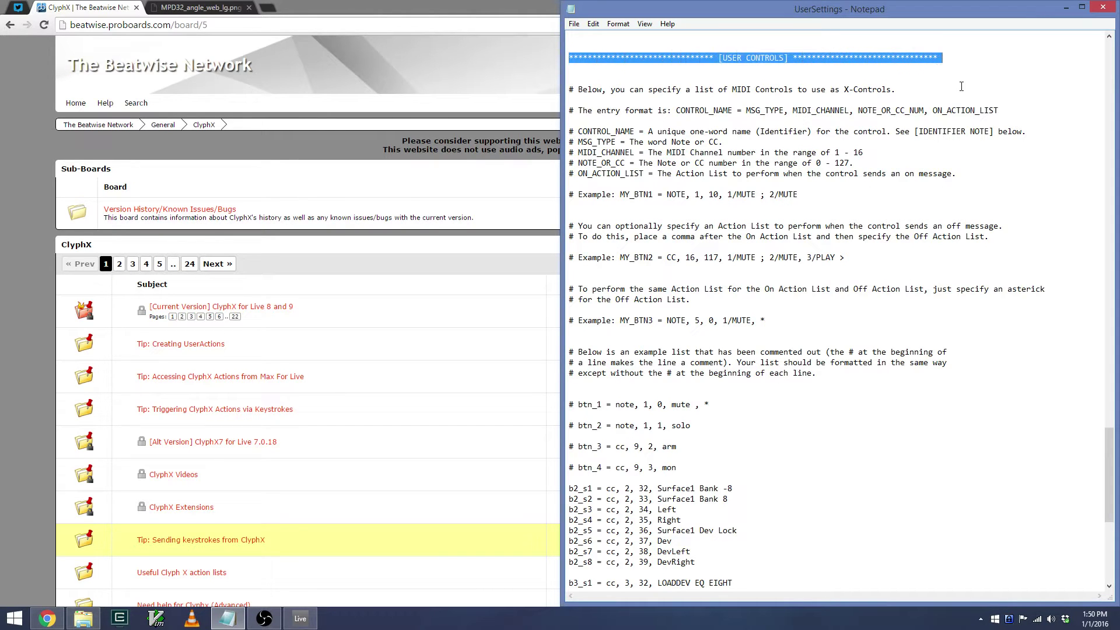
click(962, 86)
scroll(962, 86, down, 8)
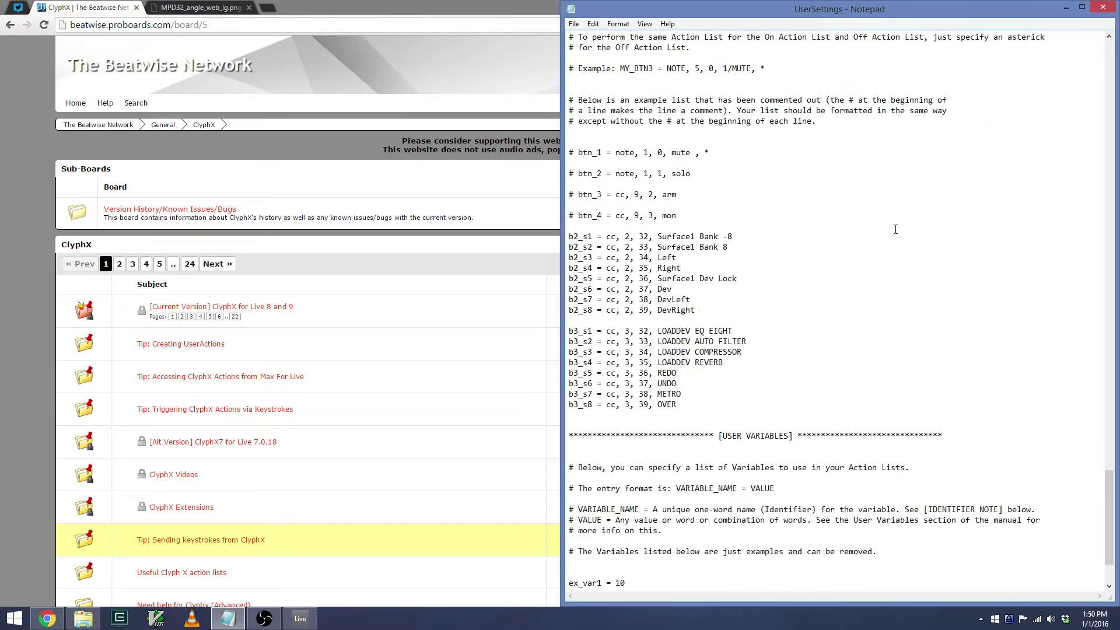
click(198, 7)
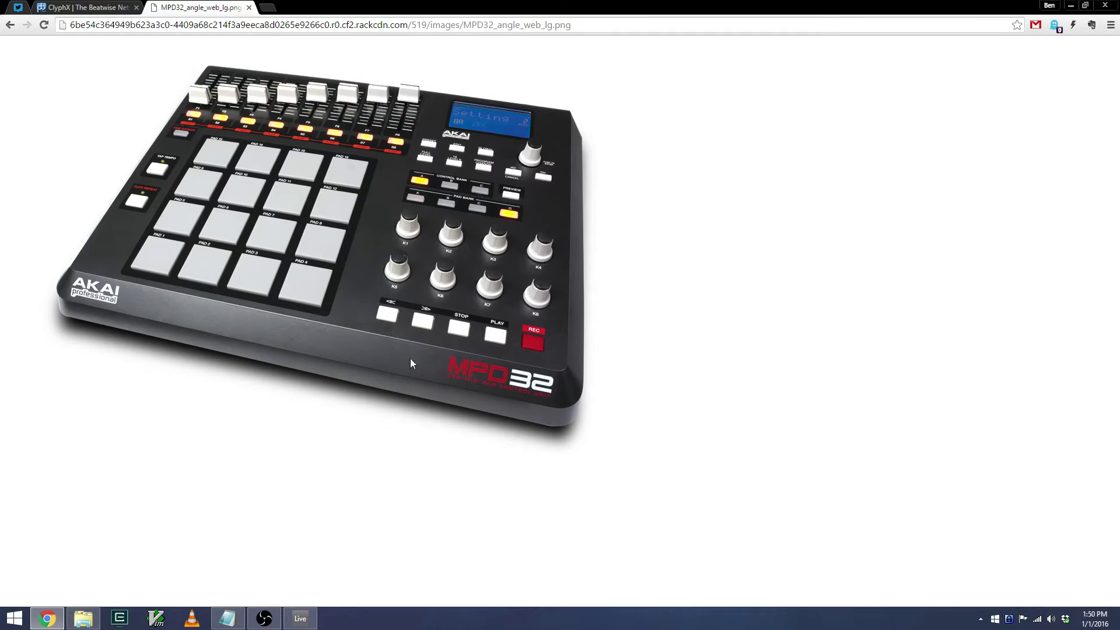
click(300, 618)
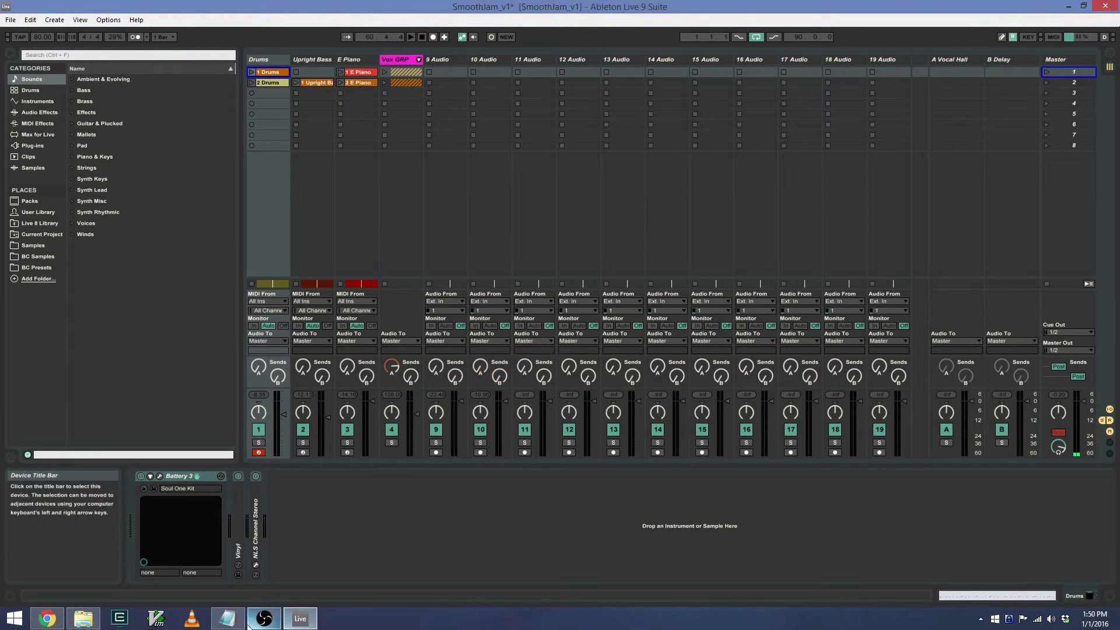
click(229, 620)
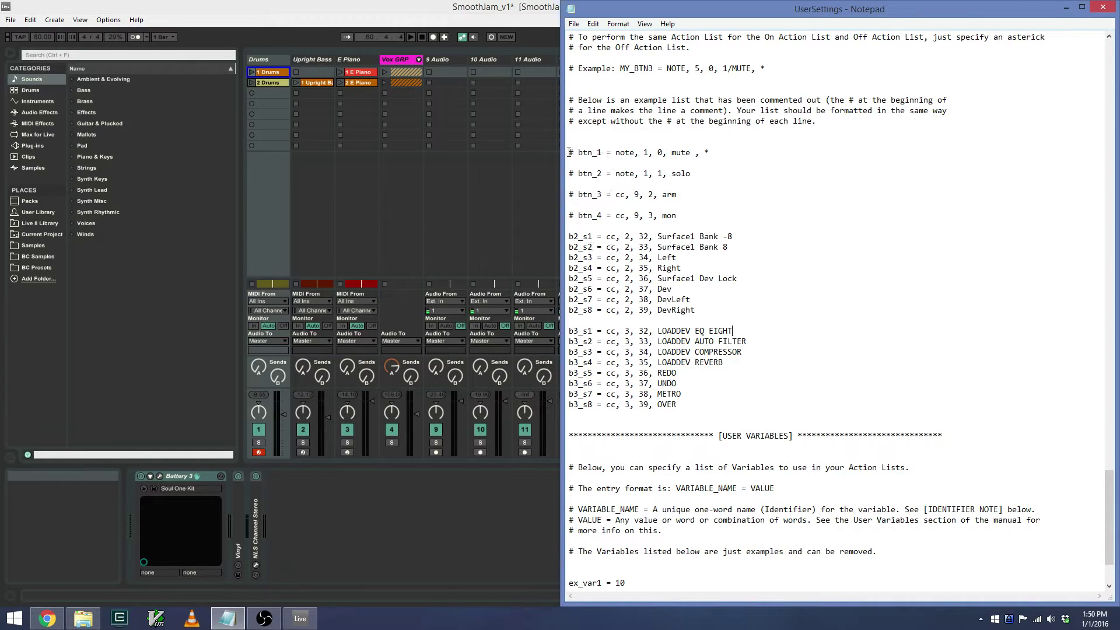
drag(570, 152, 791, 194)
click(790, 194)
drag(593, 237, 563, 237)
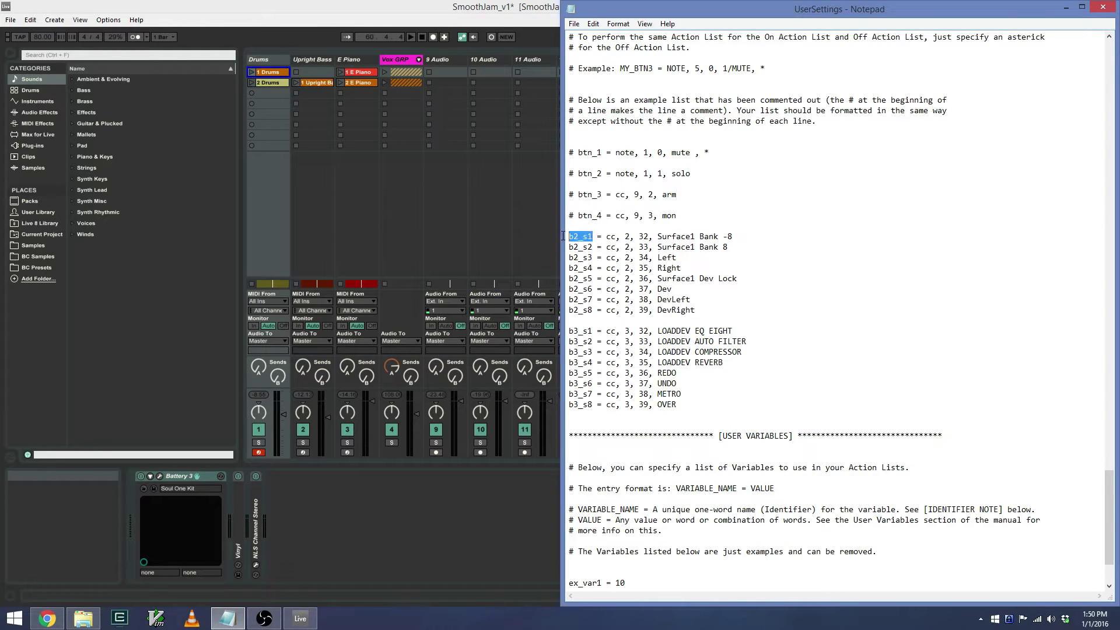
click(594, 249)
drag(579, 237, 568, 237)
click(581, 239)
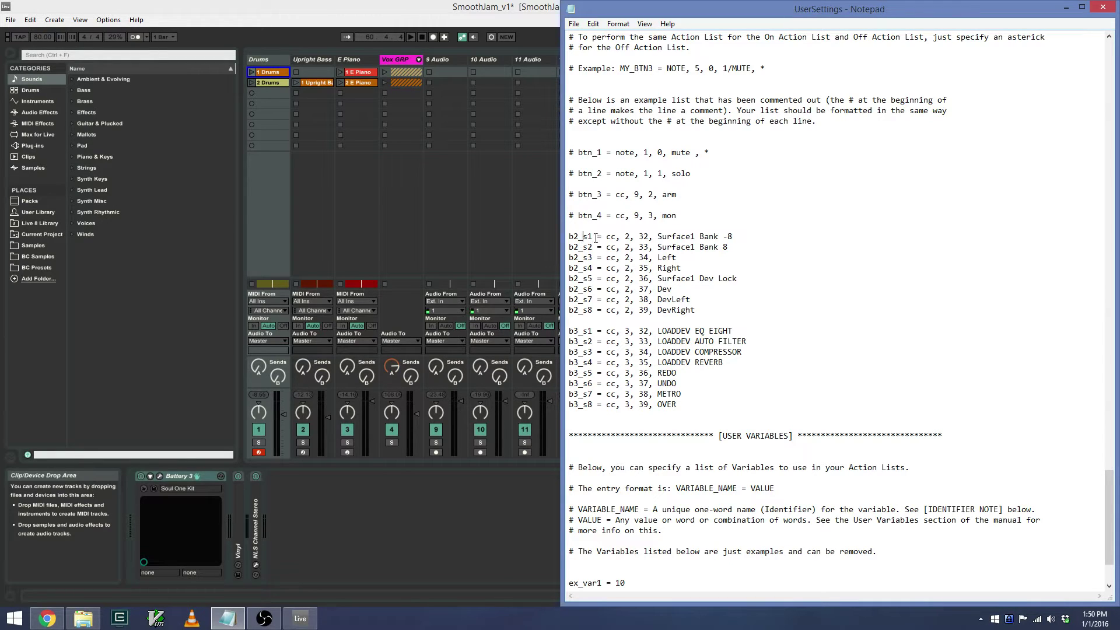
double_click(590, 238)
click(599, 240)
drag(593, 238, 568, 237)
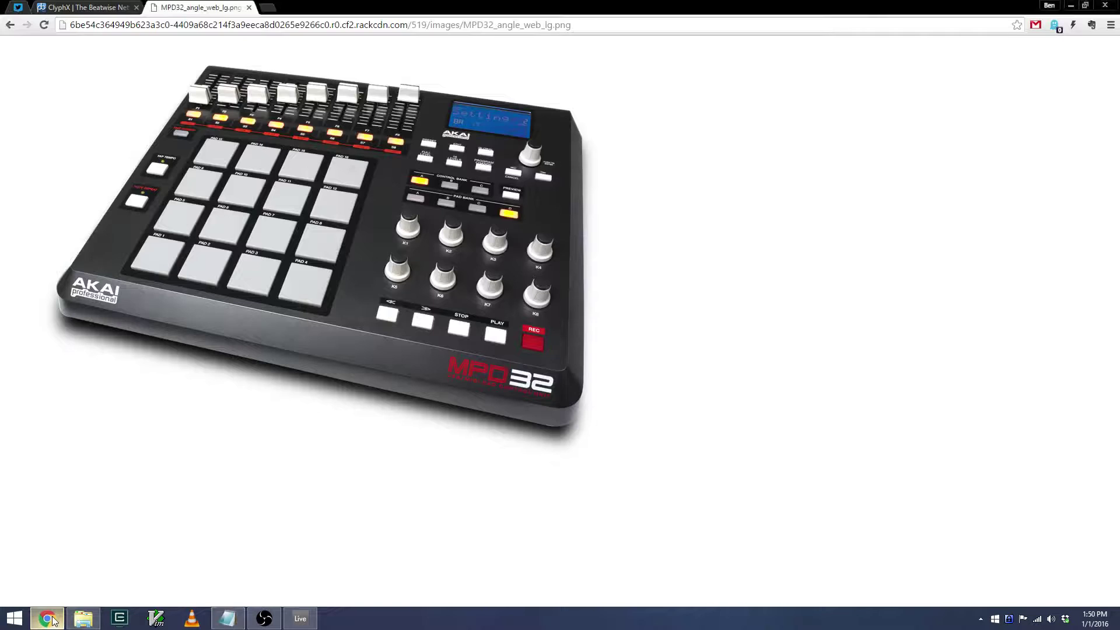
Place UserSettings beside the MPD32 image and highlight the b2_s1 name and its mapping
click(48, 617)
click(228, 618)
click(597, 256)
drag(593, 237, 585, 238)
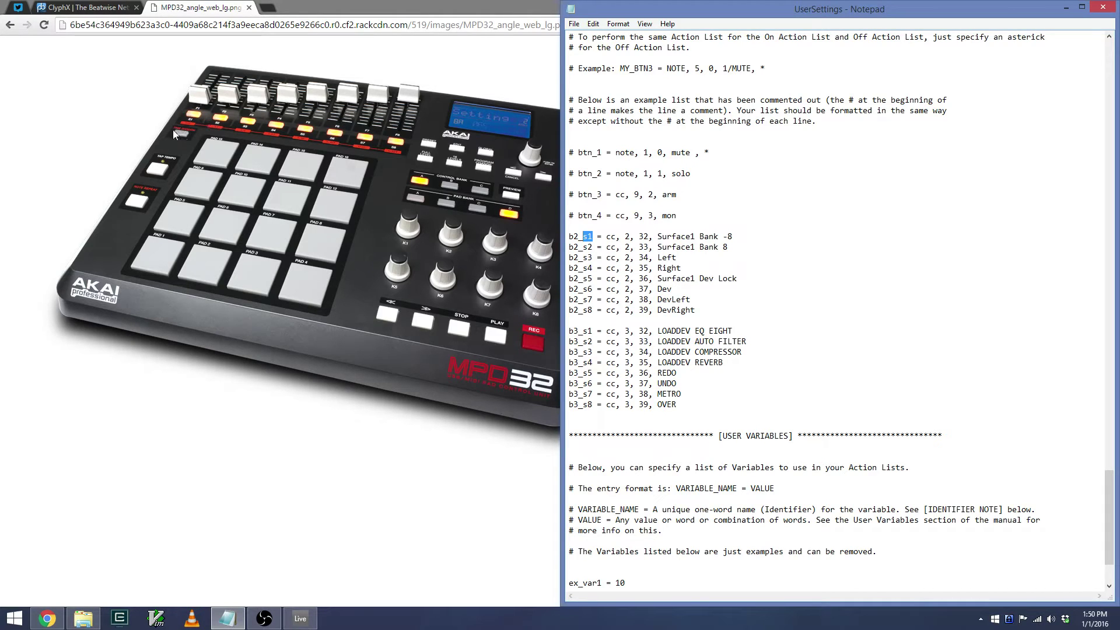
click(602, 239)
drag(607, 238, 739, 241)
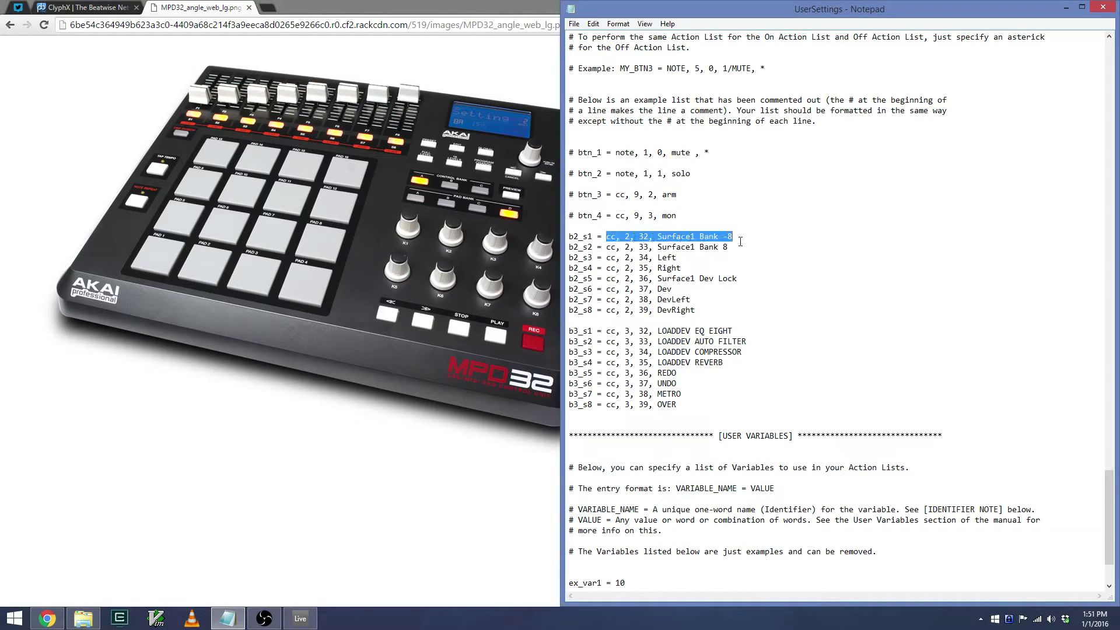
click(632, 252)
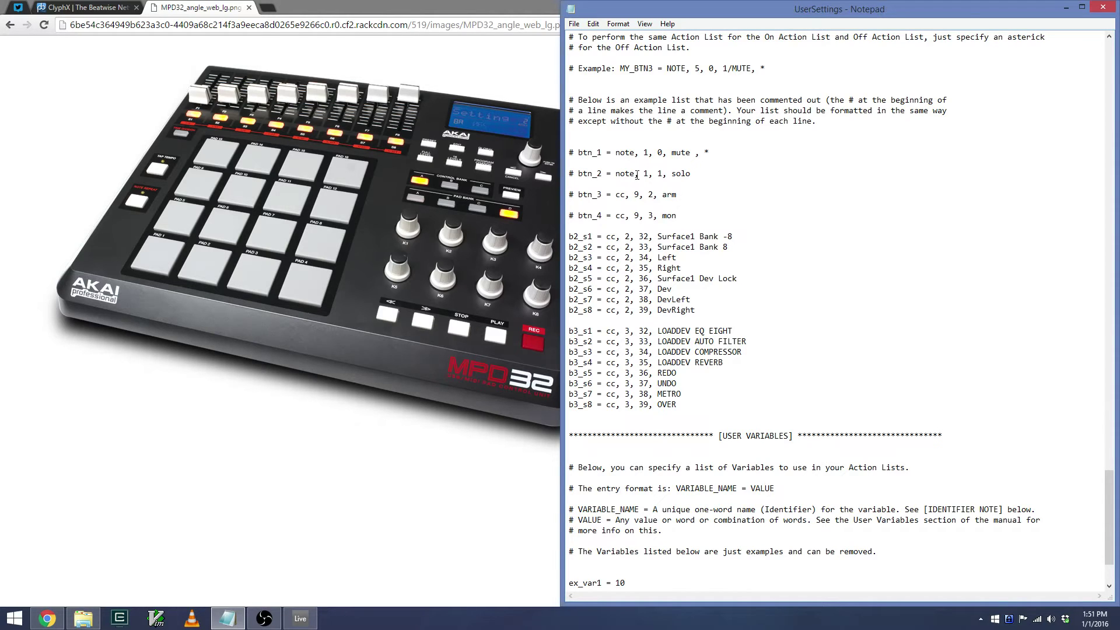
Compare the note and cc examples, then highlight cc, channel 2 and CC 32 on b2_s1
drag(636, 153, 616, 153)
drag(625, 197, 617, 197)
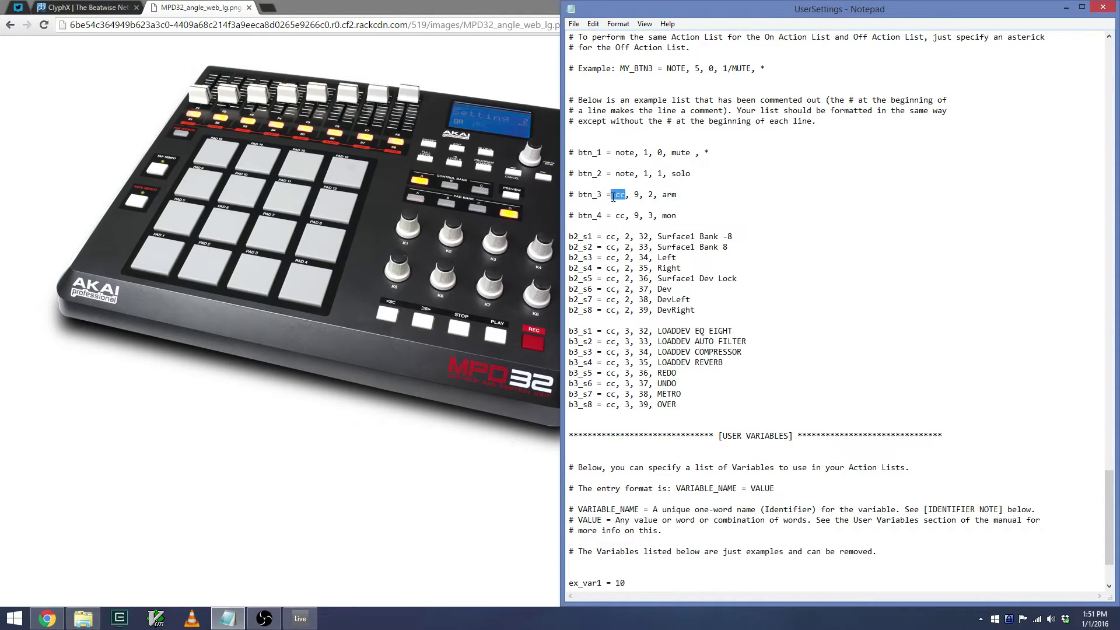
click(622, 247)
drag(606, 237, 618, 239)
click(658, 267)
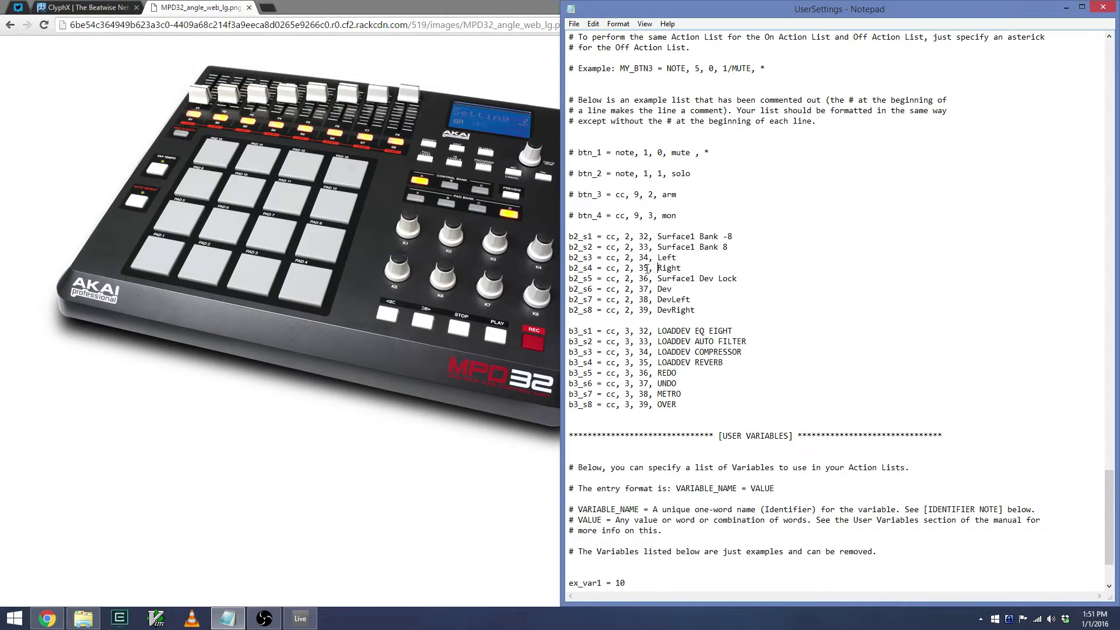
double_click(626, 236)
click(642, 237)
drag(640, 237, 649, 237)
click(659, 246)
double_click(645, 237)
drag(652, 239, 649, 241)
click(753, 244)
drag(747, 238, 659, 240)
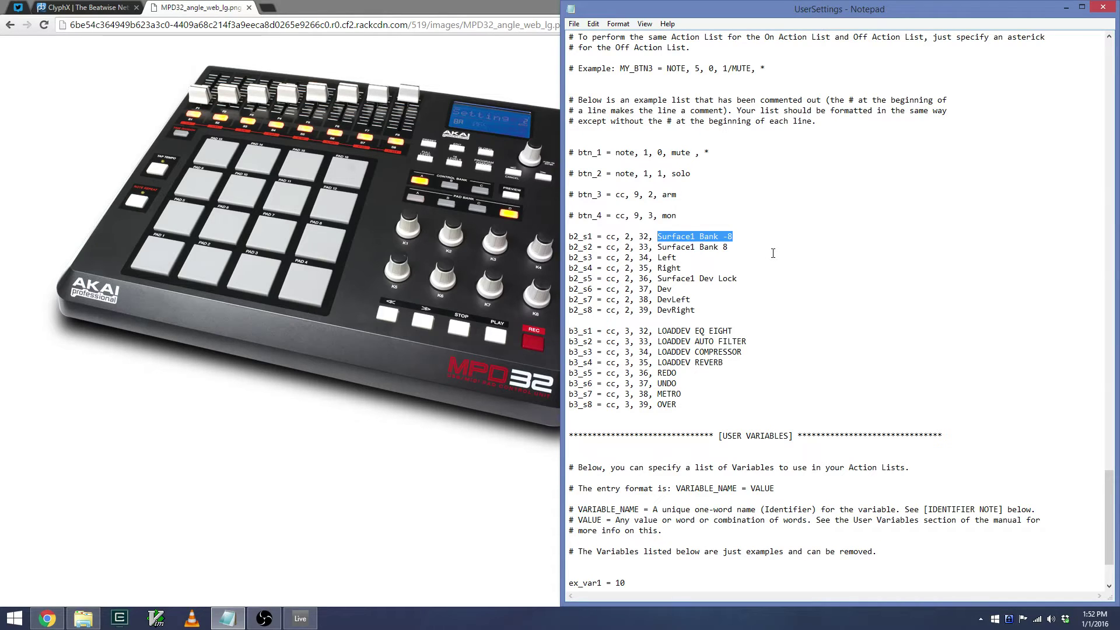
Highlight the Surface1 Bank -8 action and the b2_s2 line, then bring SmoothJam_v1 forward
click(735, 247)
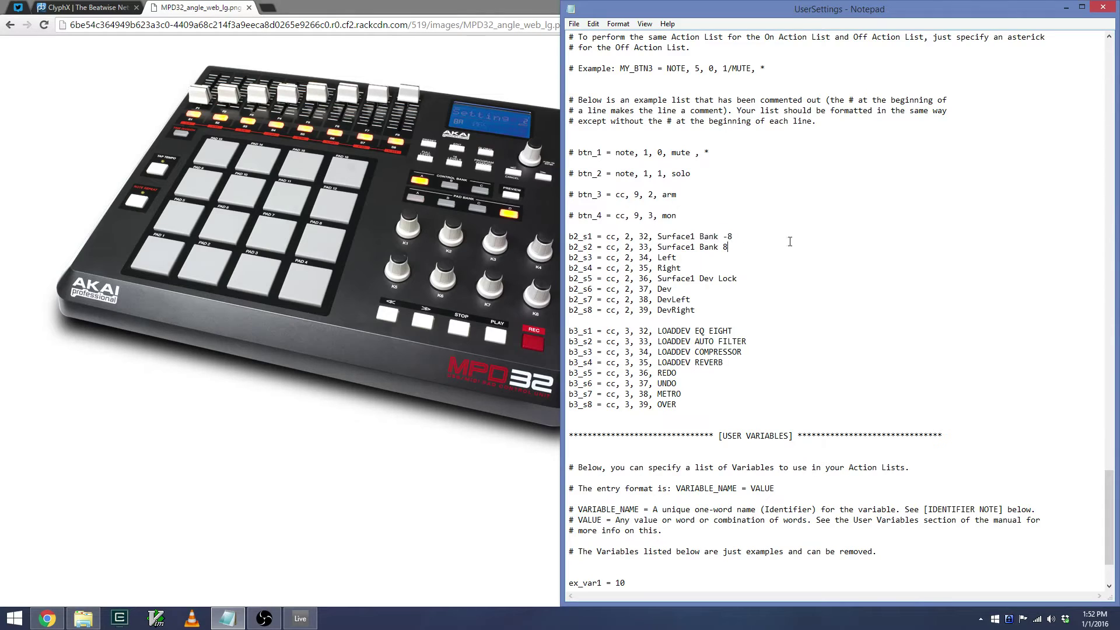
drag(739, 237, 671, 237)
click(773, 256)
drag(761, 237, 656, 236)
click(657, 238)
drag(578, 247, 738, 250)
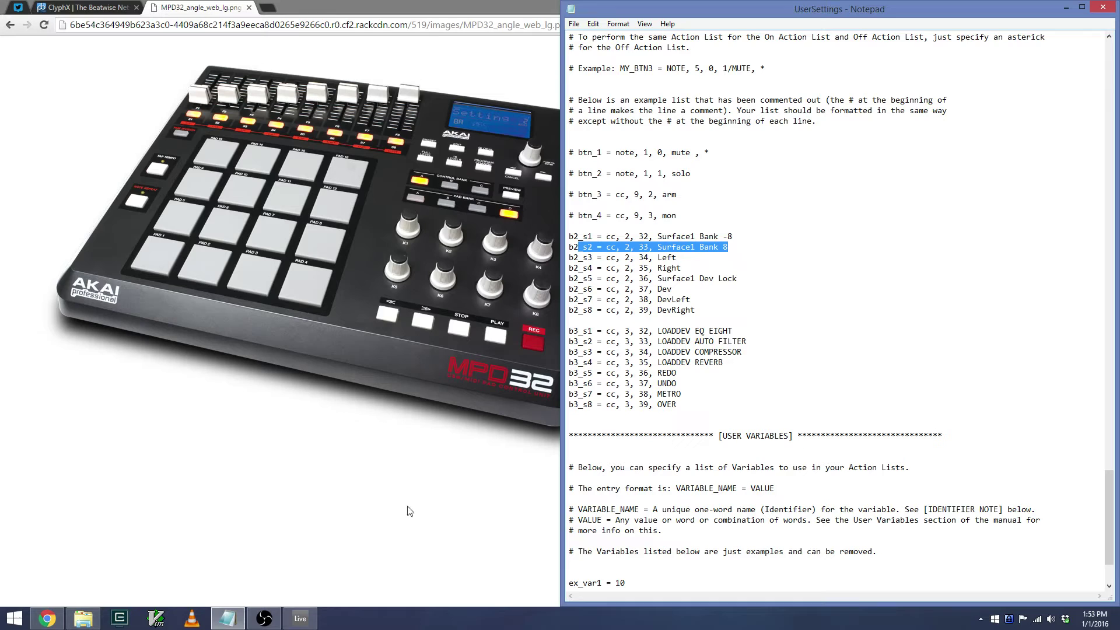
click(300, 619)
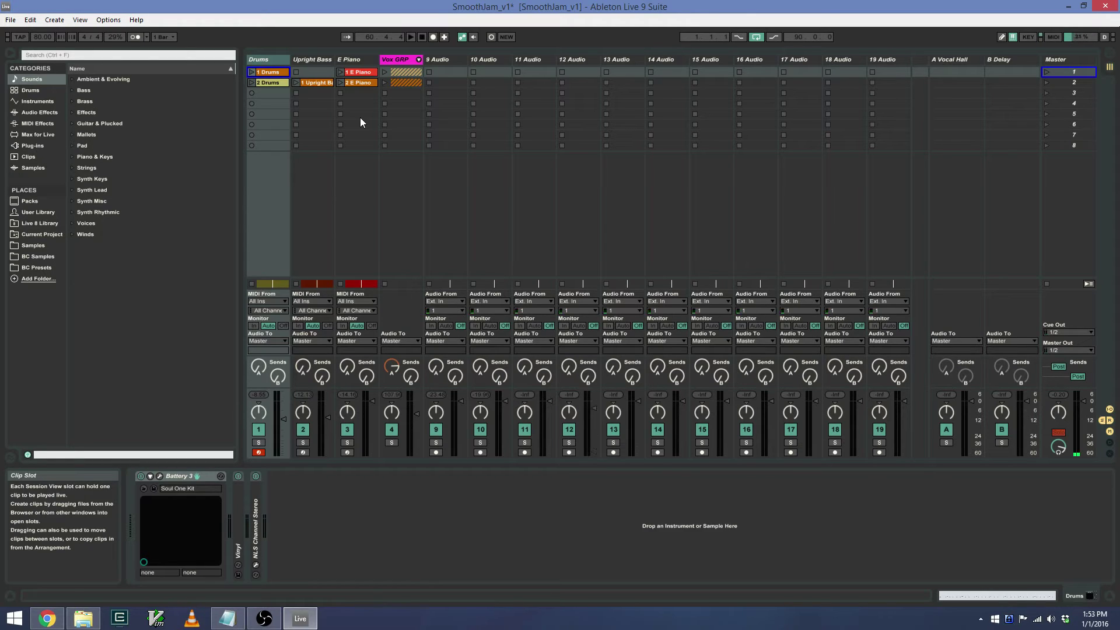
Raise and fine-tune the 12 Audio track's volume fader, then select the 13 Audio track
drag(595, 433, 596, 414)
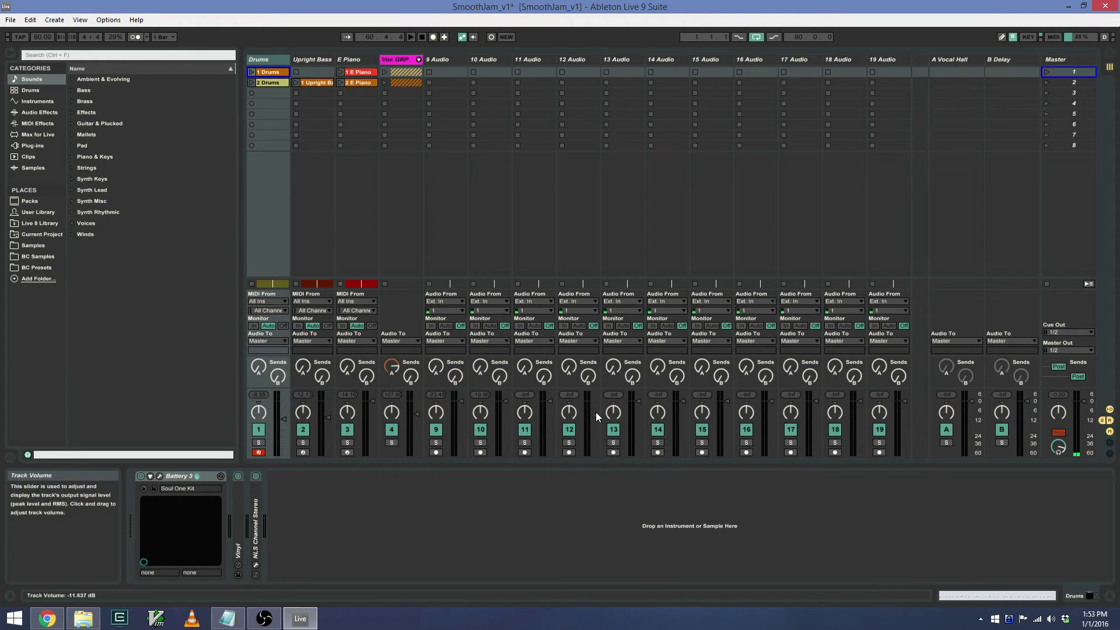
scroll(596, 412, down, 4)
click(607, 158)
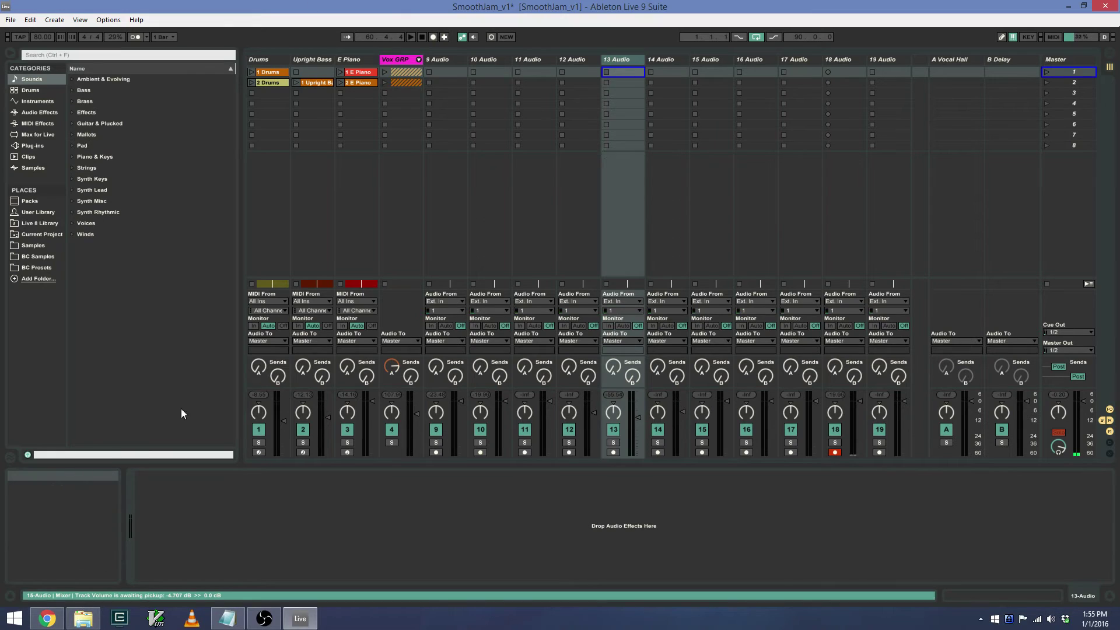
Clear the b2_s2 highlight, then in Live step the track selection left and right from Drums
click(229, 618)
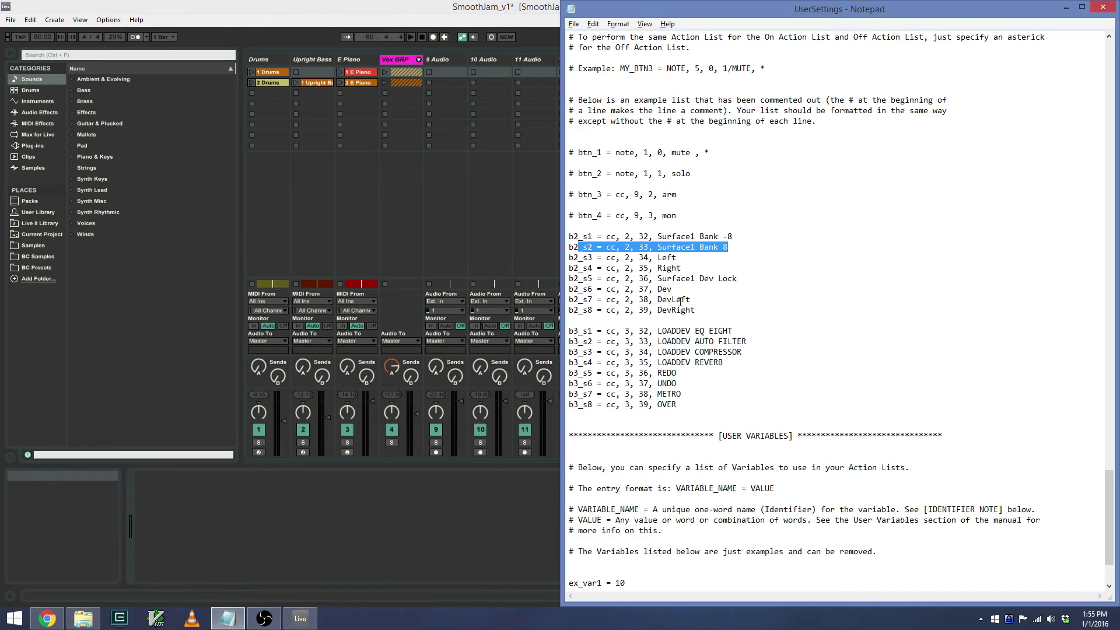
click(674, 257)
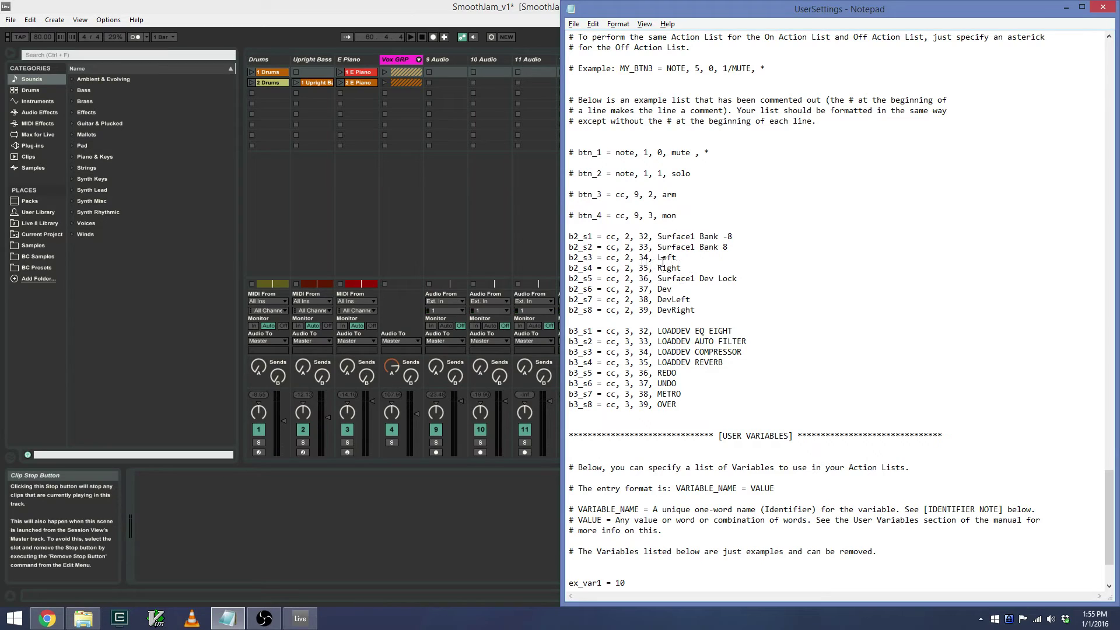
click(363, 26)
click(268, 60)
key(Right)
key(Right)
key(Right)
key(Right)
key(Right)
key(Right)
key(Right)
key(Right)
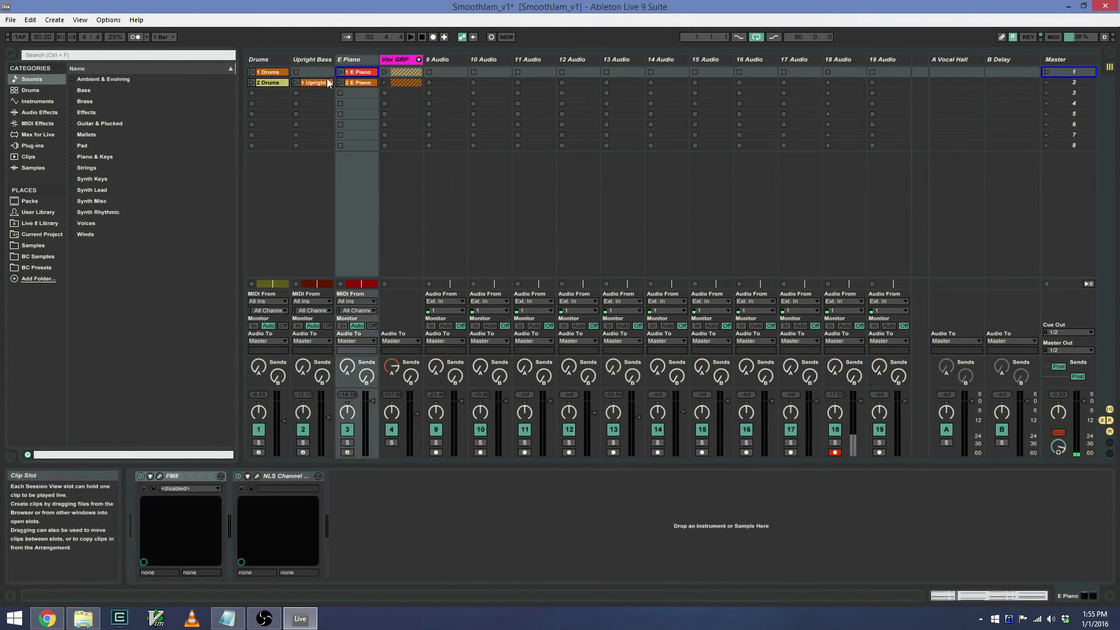
key(Left)
key(Left)
key(Left)
key(Left)
key(Left)
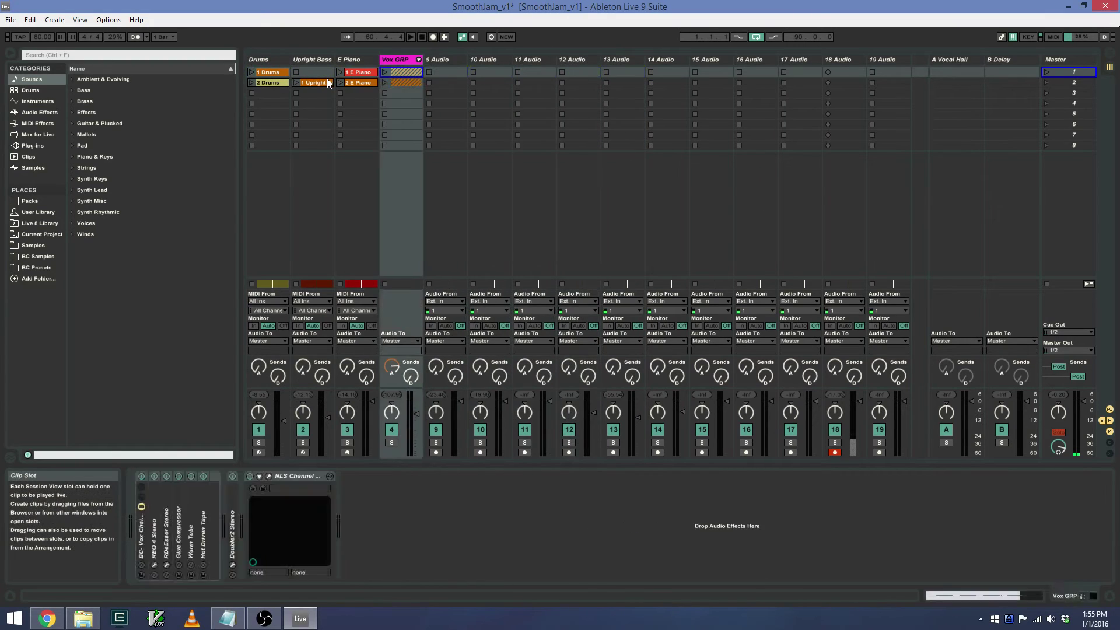
key(Right)
key(Right)
key(Right)
key(Left)
key(Right)
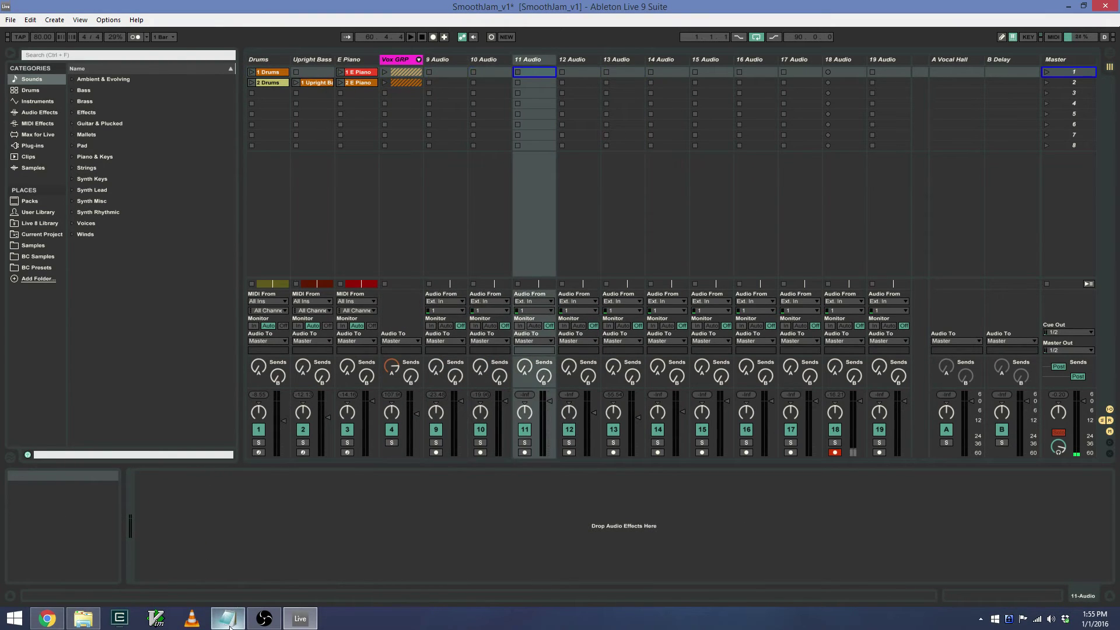
key(Left)
key(Left)
key(Left)
key(Left)
key(Left)
key(Left)
Highlight the device lock and navigation lines b2_s5 to b2_s8, then return to Live
click(230, 626)
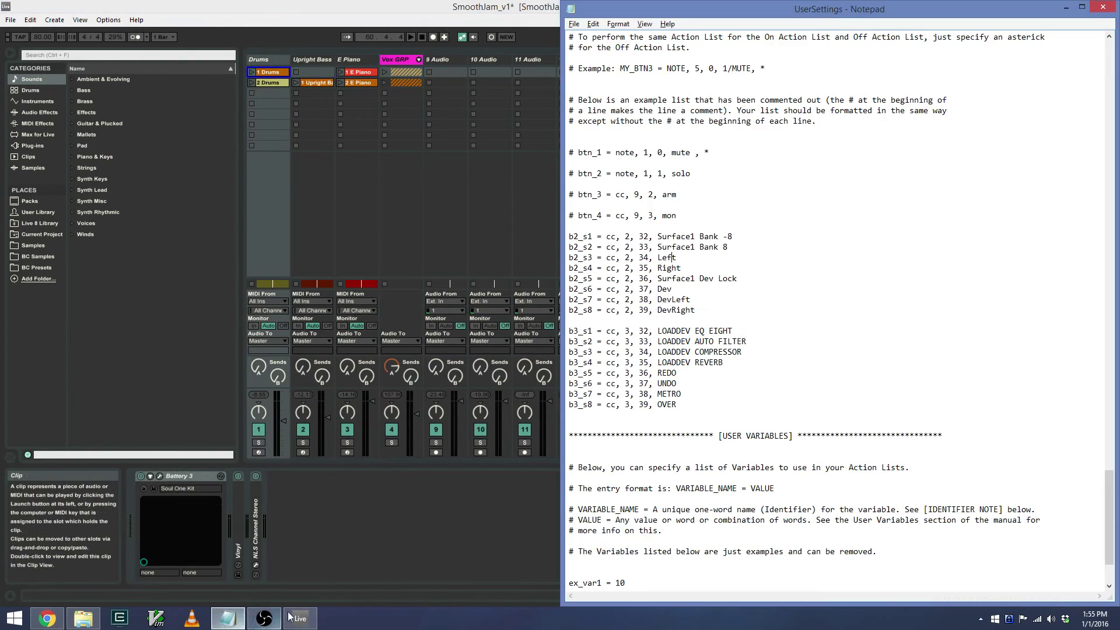
click(727, 278)
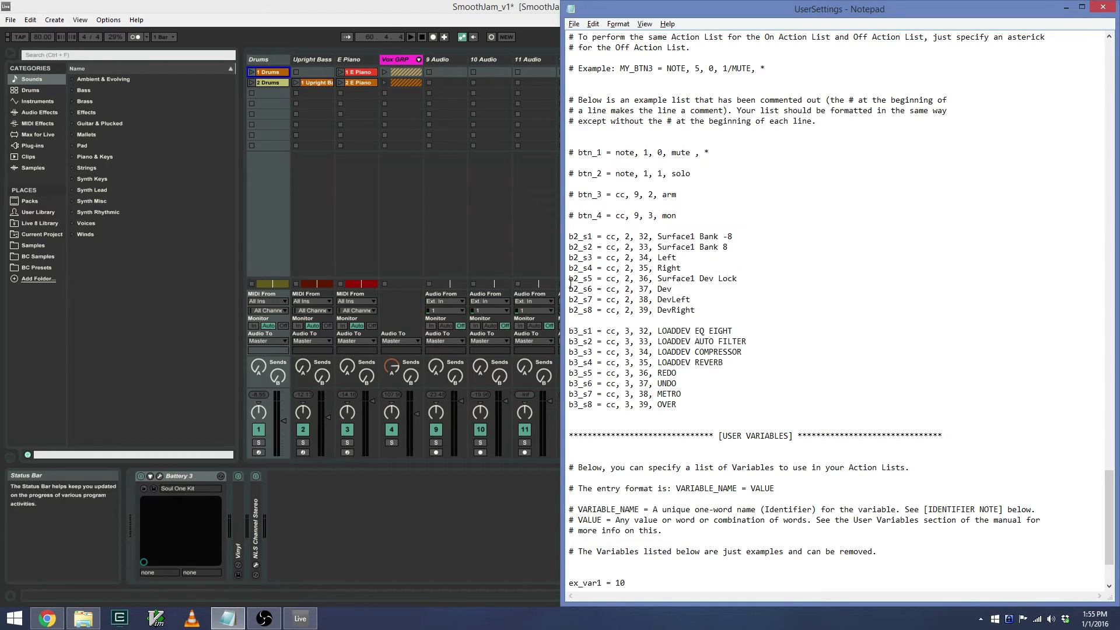
drag(570, 278, 718, 307)
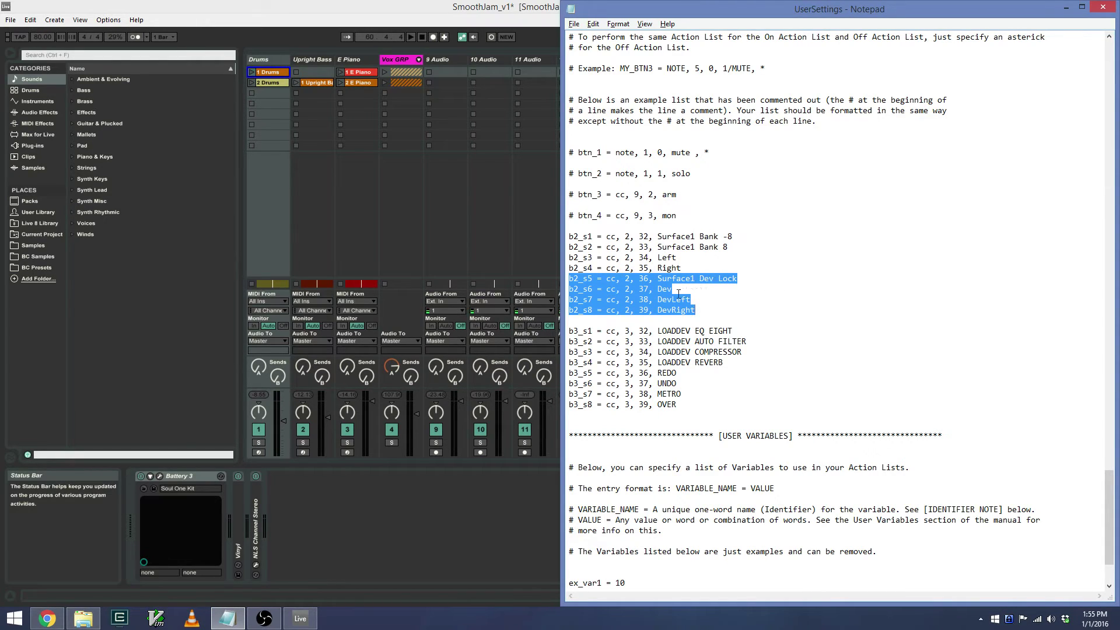
click(673, 289)
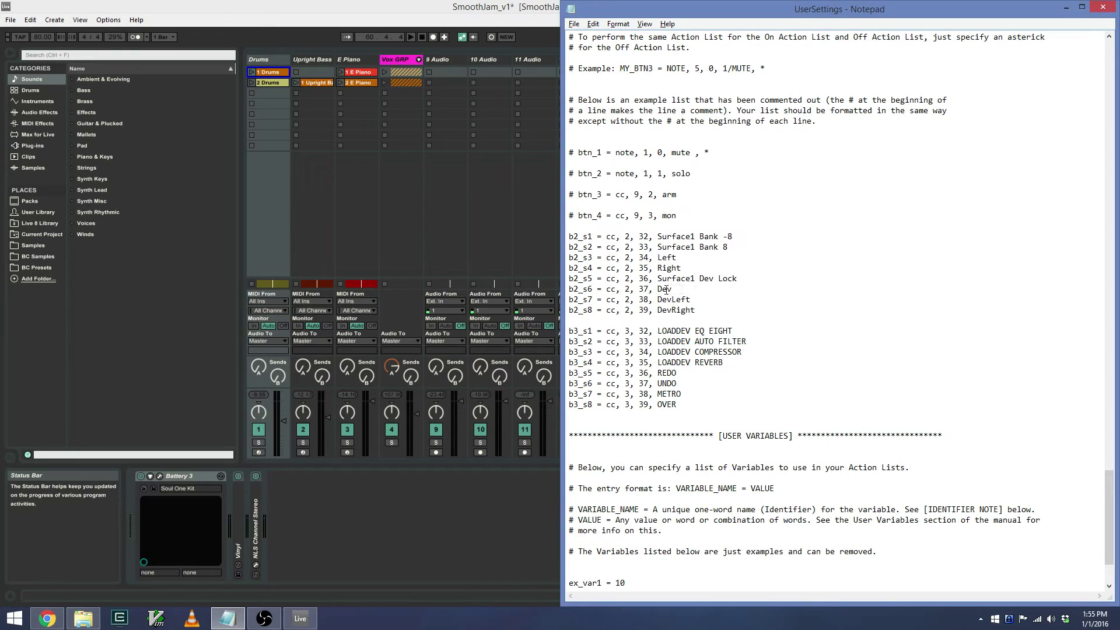
click(407, 103)
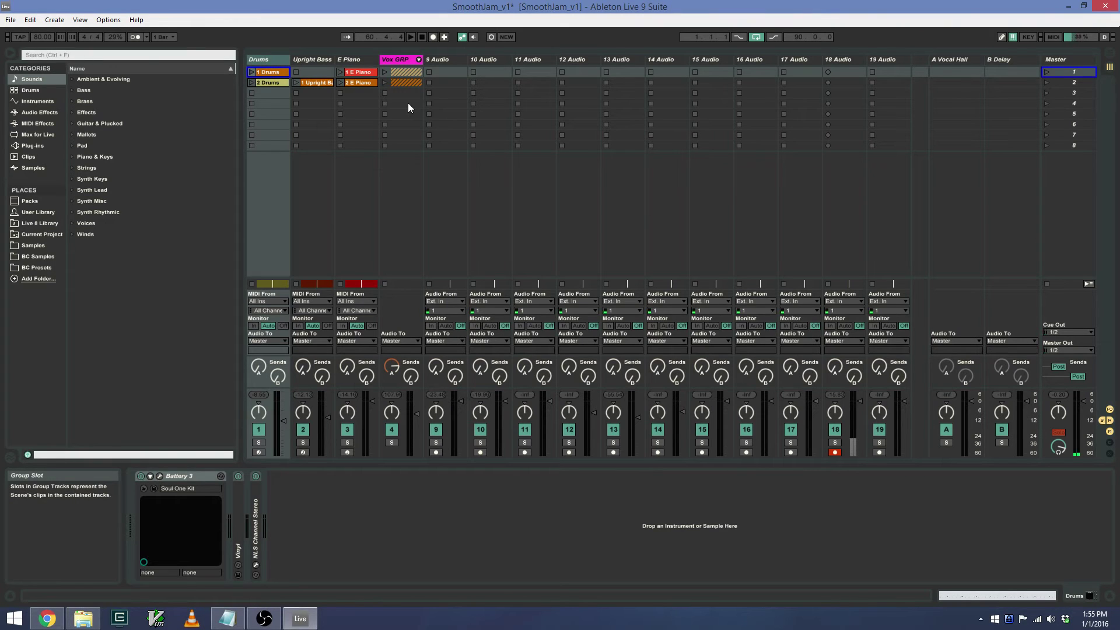
Step the track selection right to Vox GRP, then switch to the UserSettings file
key(Right)
key(Right)
key(Right)
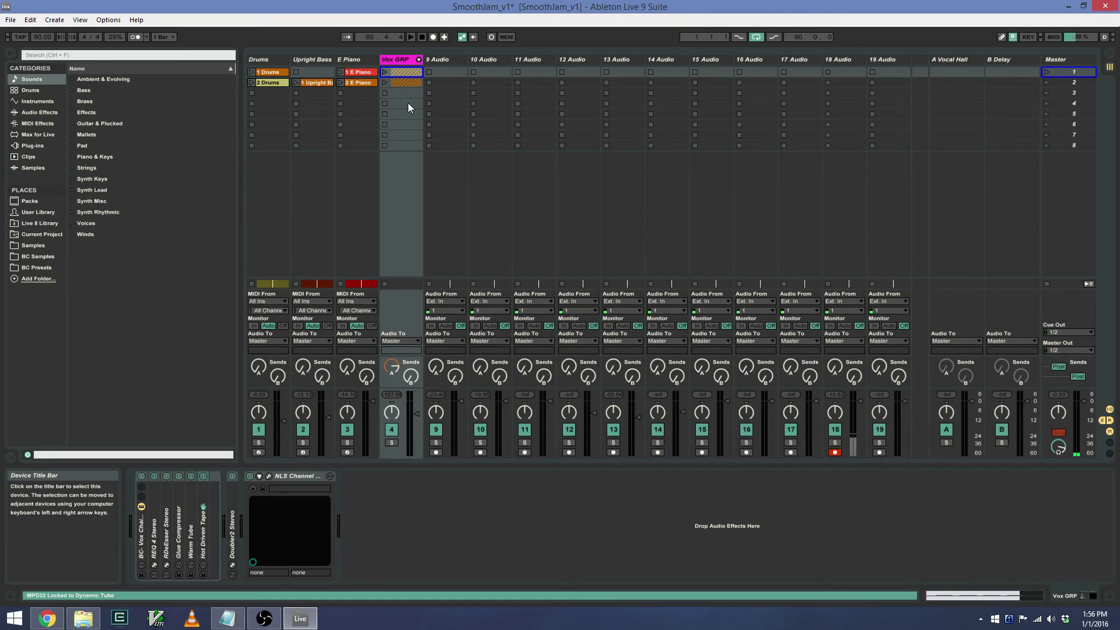
key(alt+Tab)
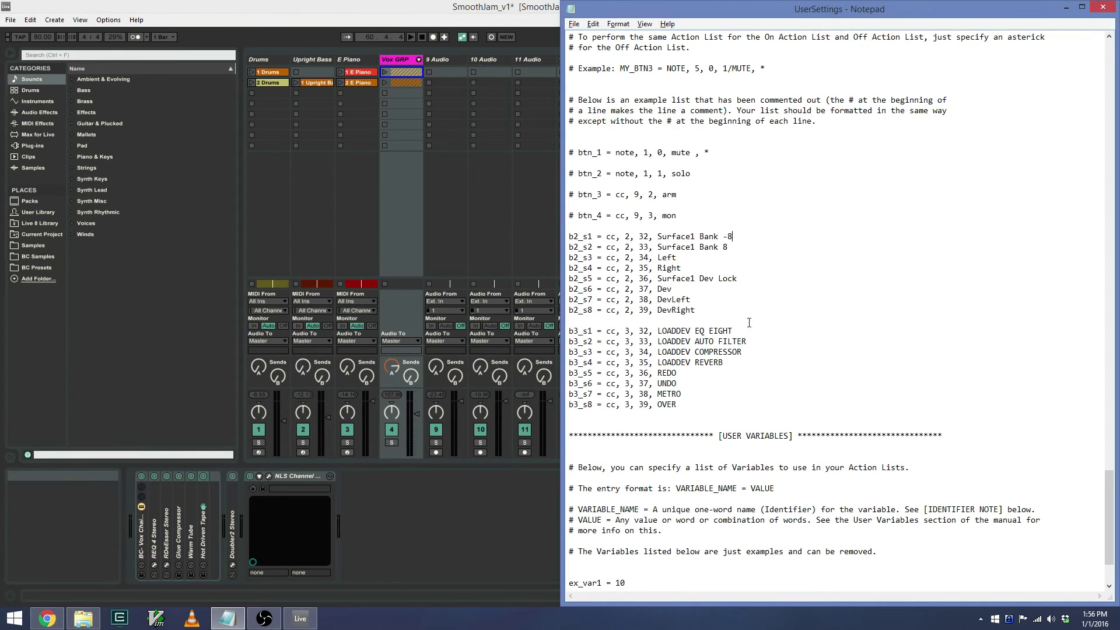
Highlight the eight b2 and eight b3 mapping lines in UserSettings, reviewing the four LOADDEV effect lines
scroll(683, 288, down, 3)
drag(715, 215, 534, 142)
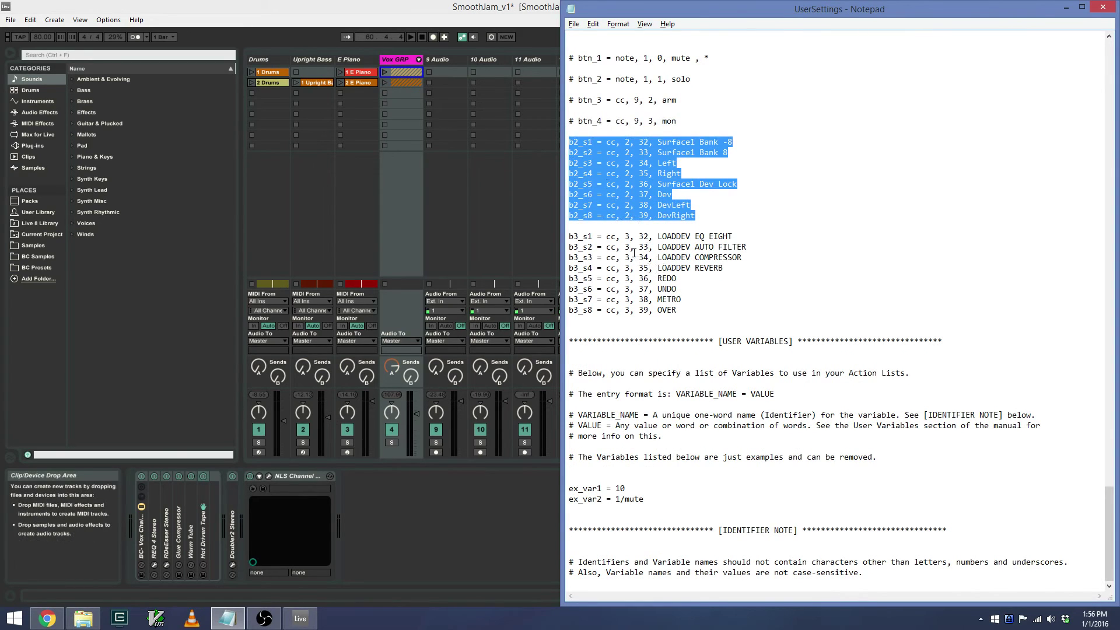
drag(677, 310, 553, 236)
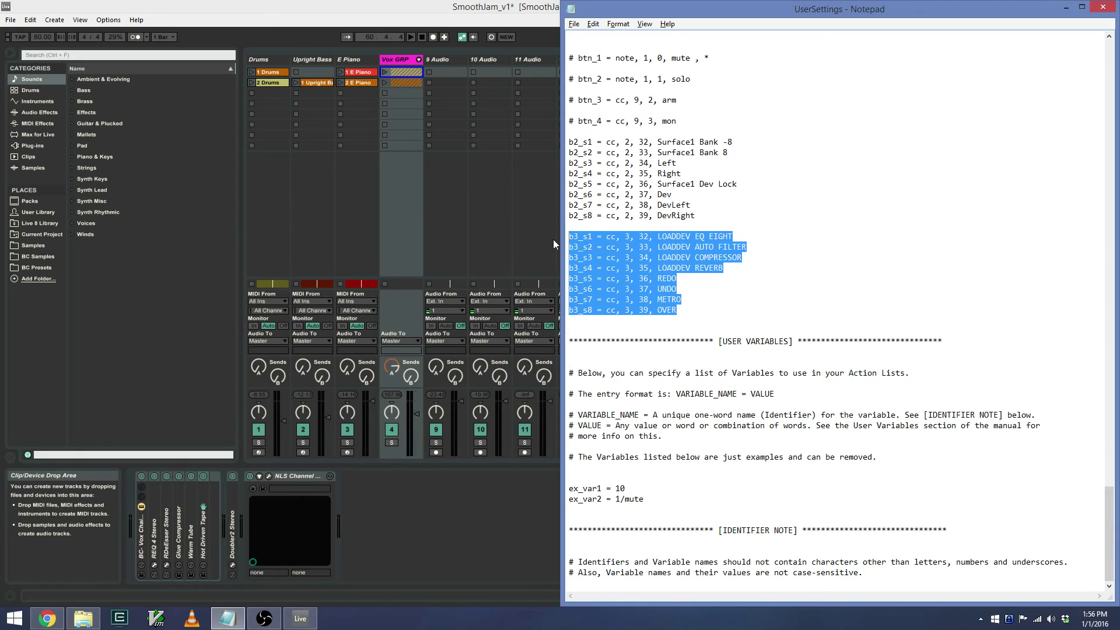
click(700, 247)
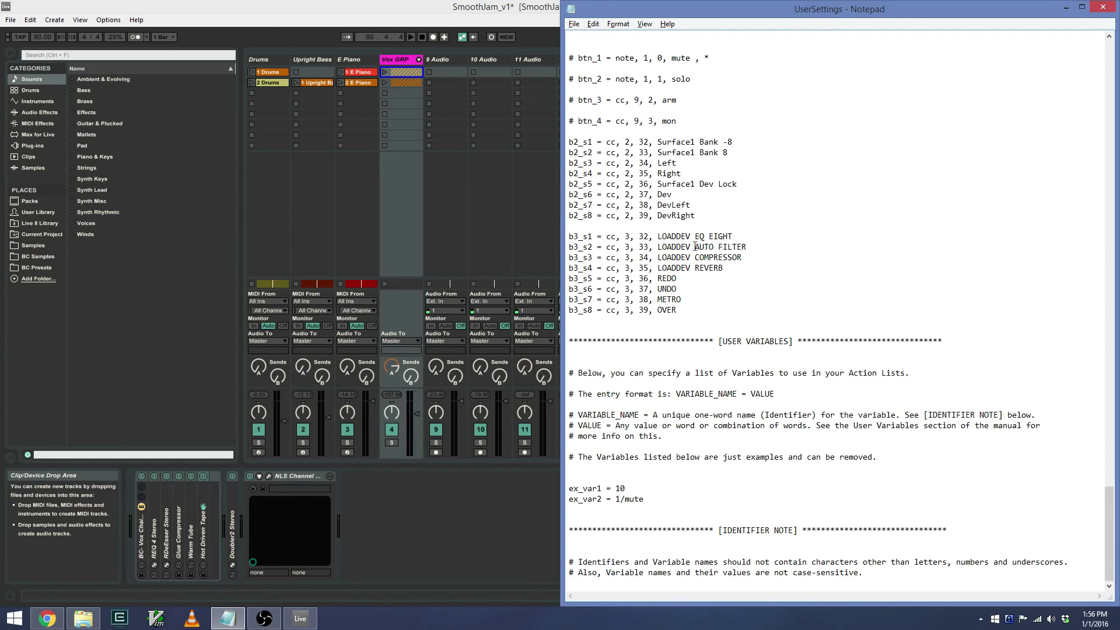
key(Left)
key(Left)
key(Left)
Focus the Vox GRP device chain in Live so Bank C loads EQ Eight and Auto Filter, then return to UserSettings
click(488, 497)
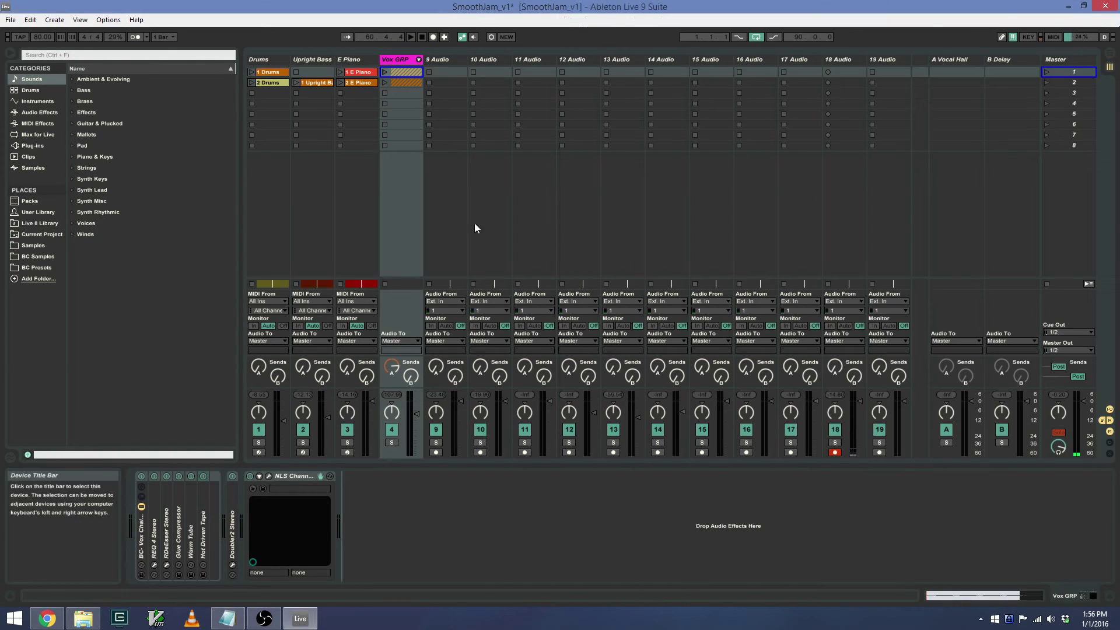
click(416, 516)
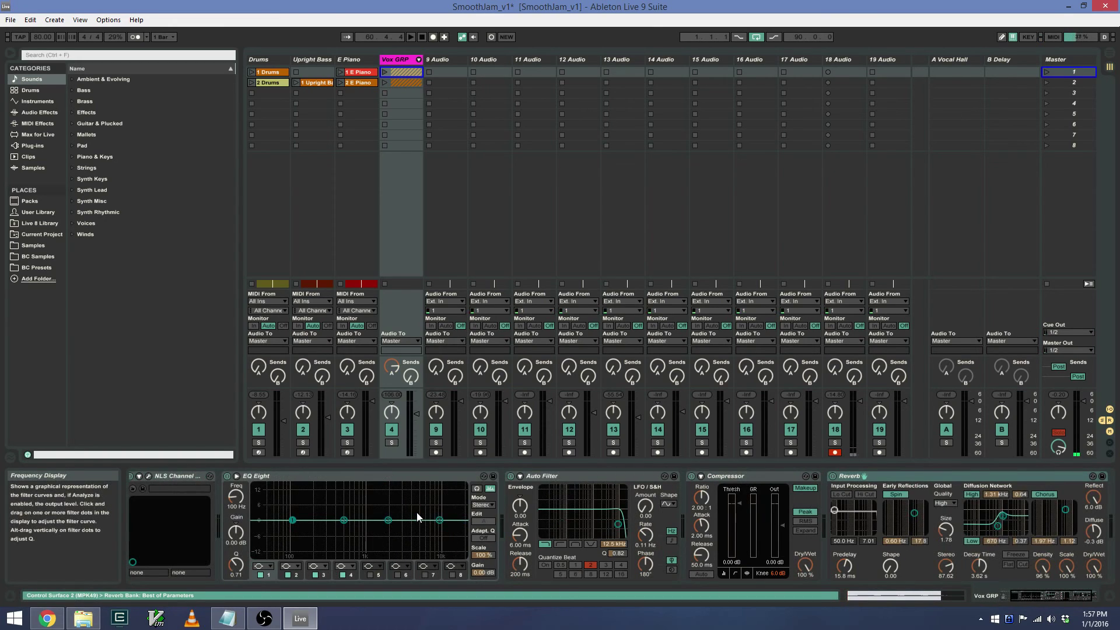
key(alt+Tab)
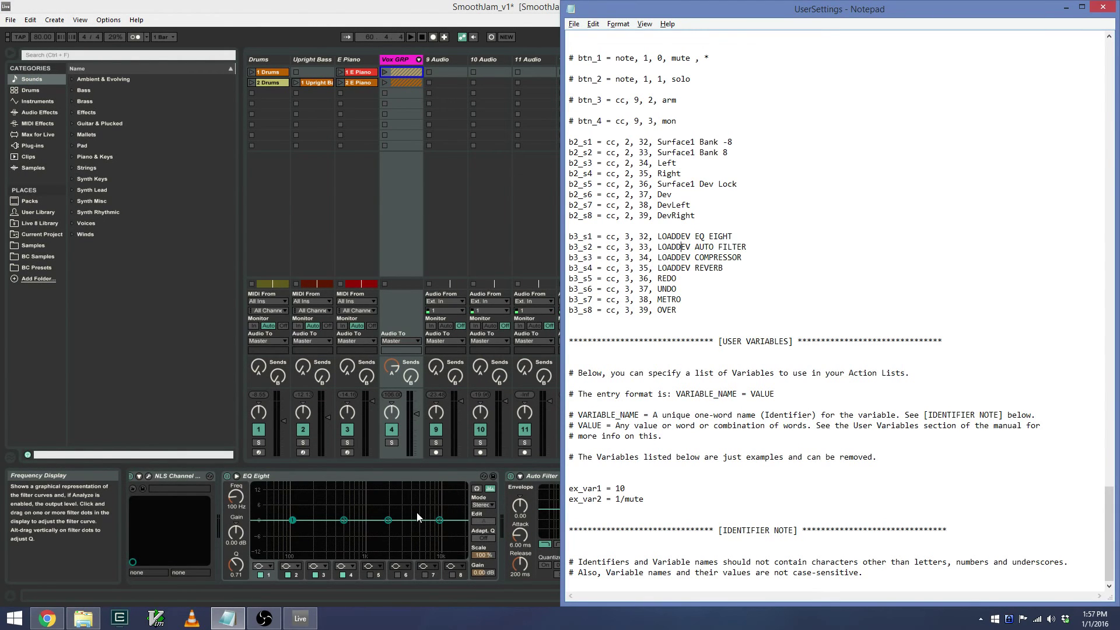
Bring Reverb back after the Compressor on Vox GRP, glancing at the b3 mappings before returning to Live
key(alt+Tab)
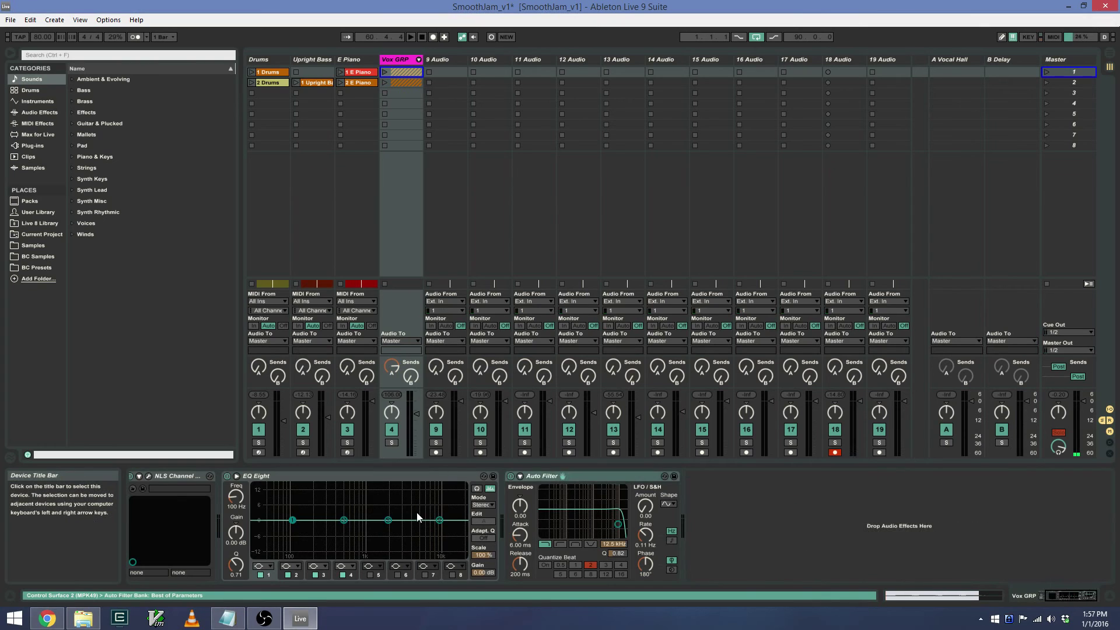
key(ctrl+z)
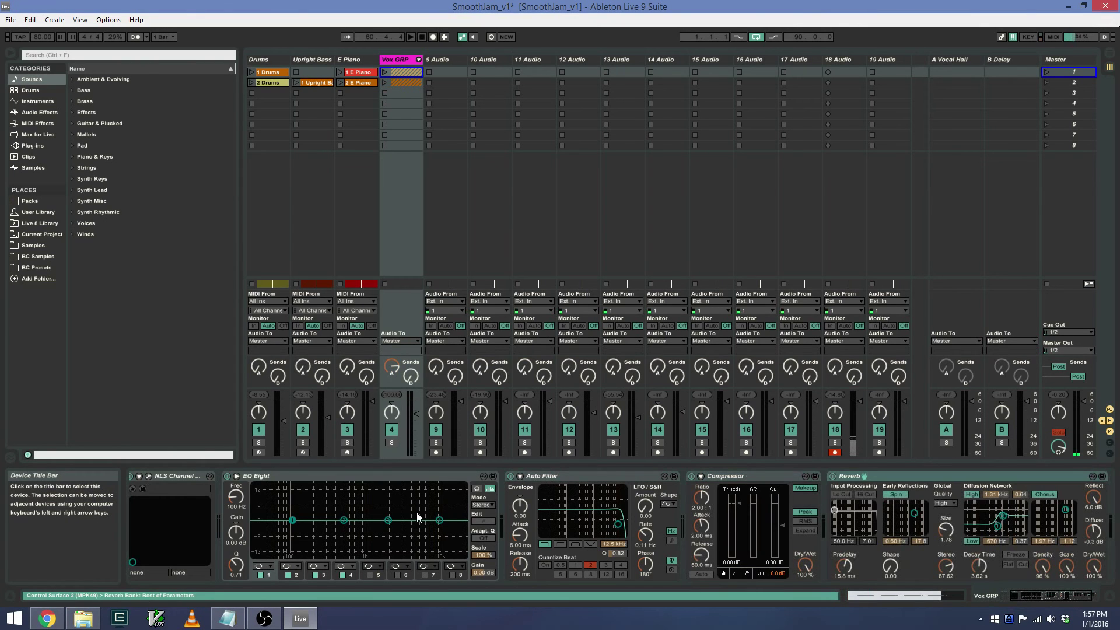
key(alt+Tab)
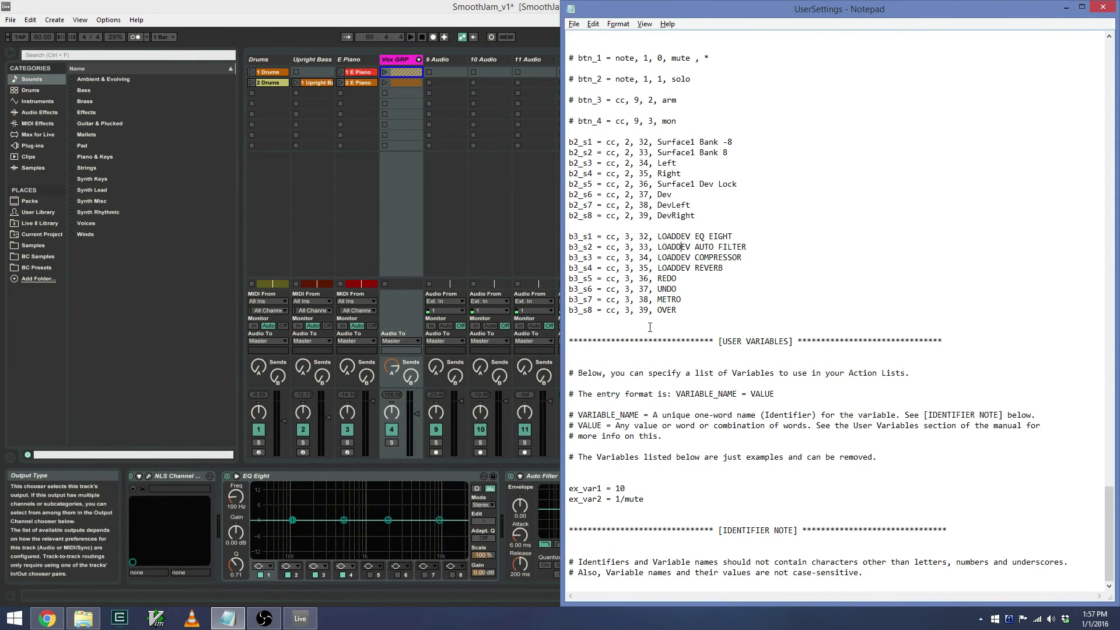
click(402, 14)
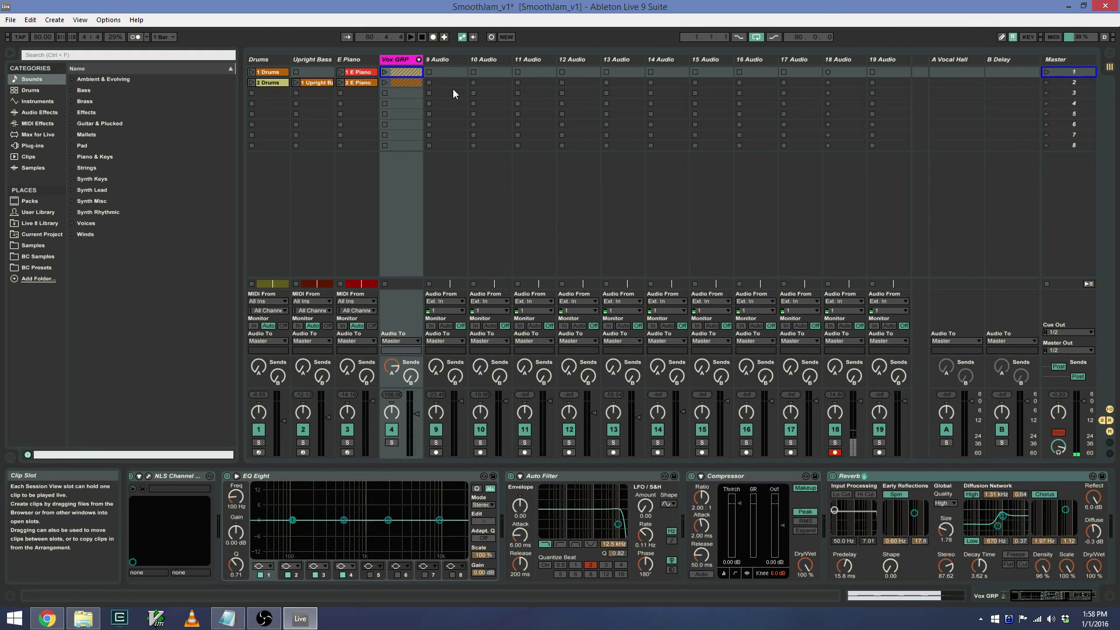
Step the controller focus through EQ Eight and Auto Filter, ending on the Compressor
click(282, 477)
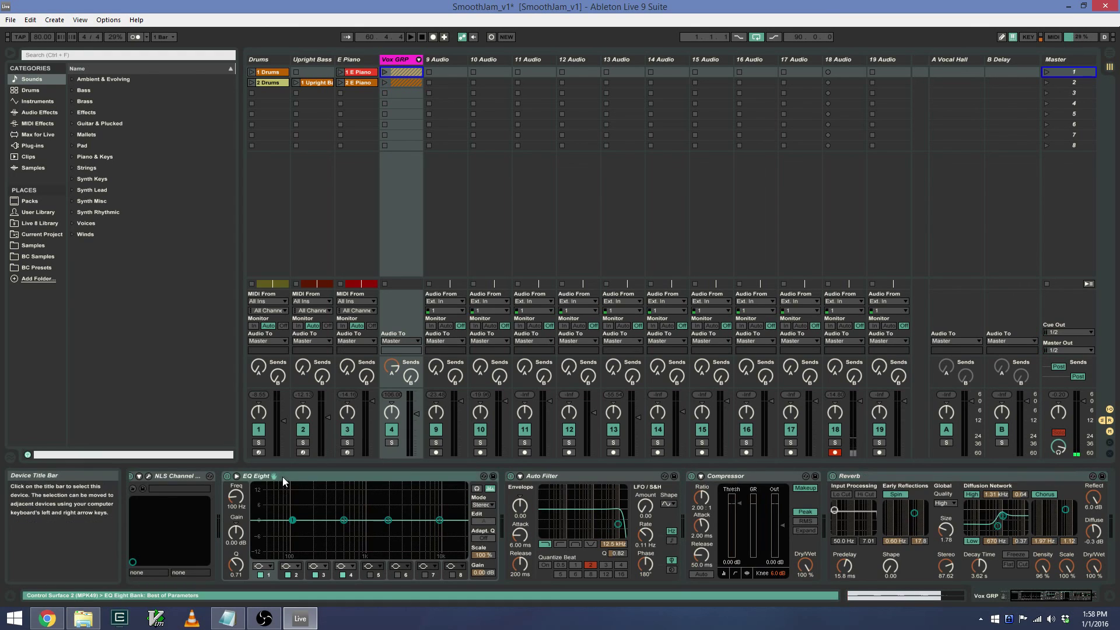
click(569, 475)
click(759, 477)
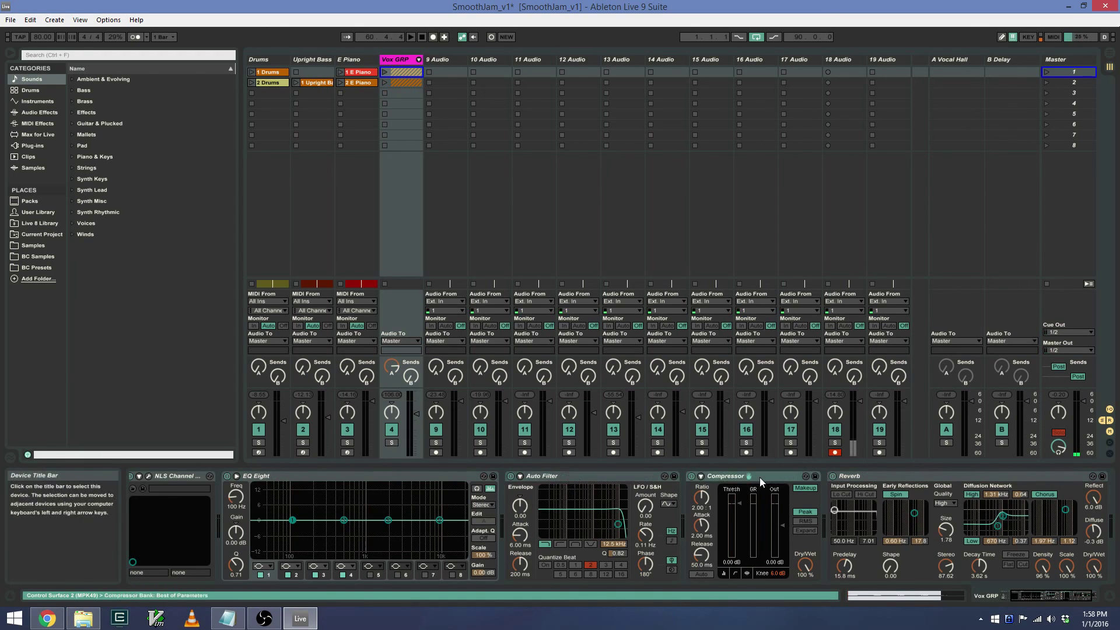